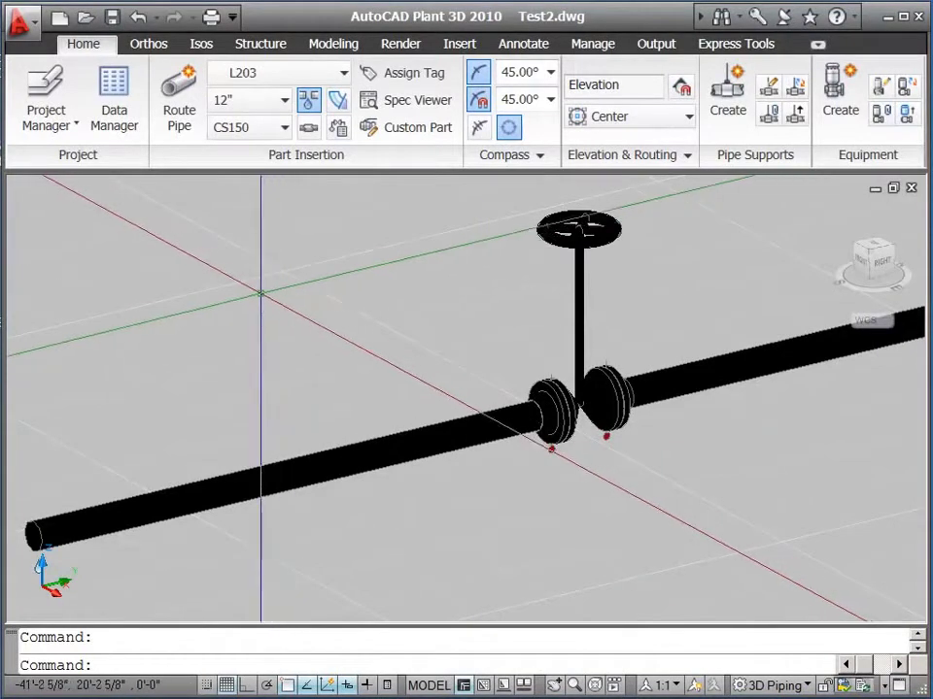
Open the Data Manager as an enlarged floating window showing the 66-part grid by PnPID.
{"action": "left_click", "coordinate": [116, 104]}
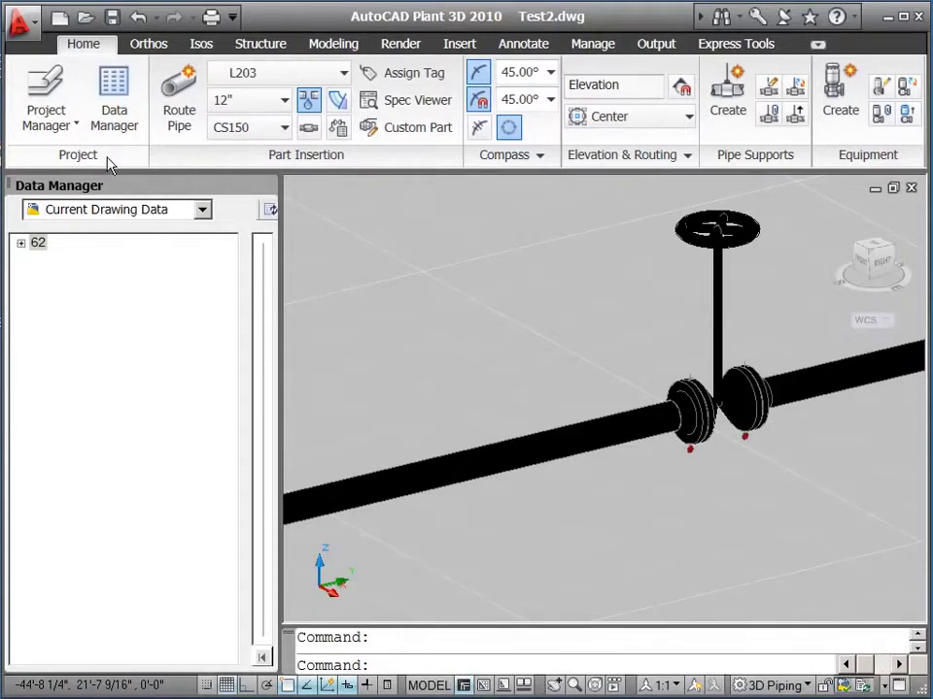
{"action": "left_click_drag", "start_coordinate": [106, 186], "coordinate": [356, 268]}
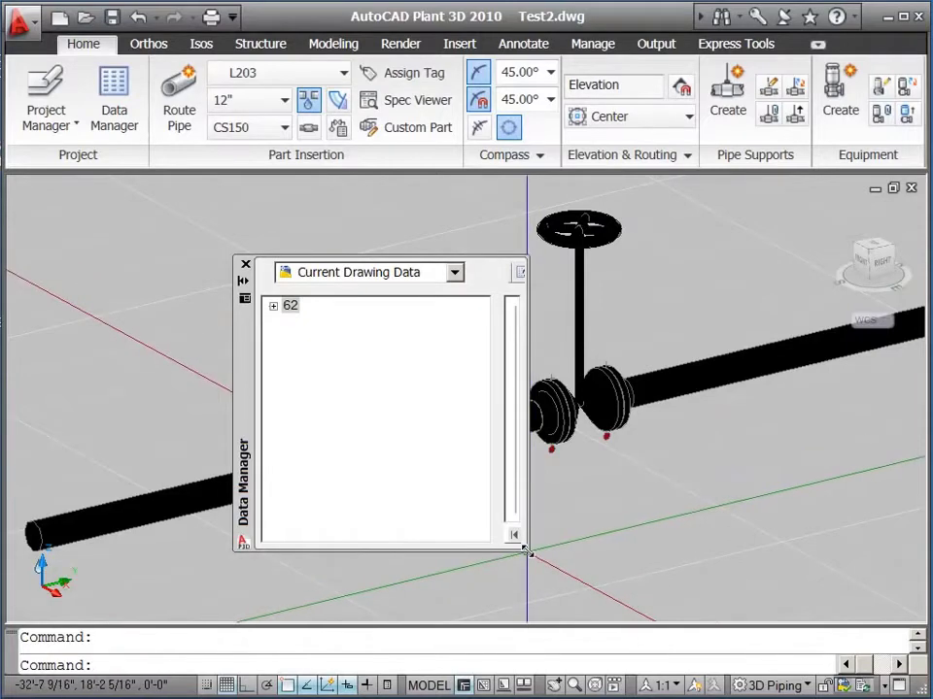
{"action": "left_click_drag", "start_coordinate": [527, 549], "coordinate": [895, 627]}
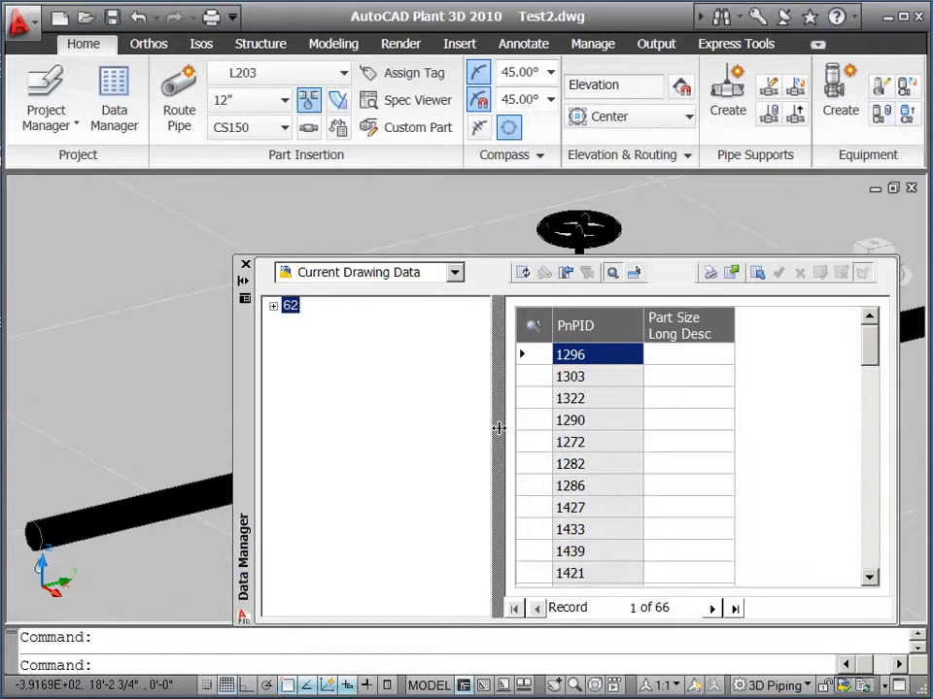
{"action": "left_click_drag", "start_coordinate": [497, 429], "coordinate": [366, 419]}
{"action": "left_click_drag", "start_coordinate": [242, 370], "coordinate": [46, 291]}
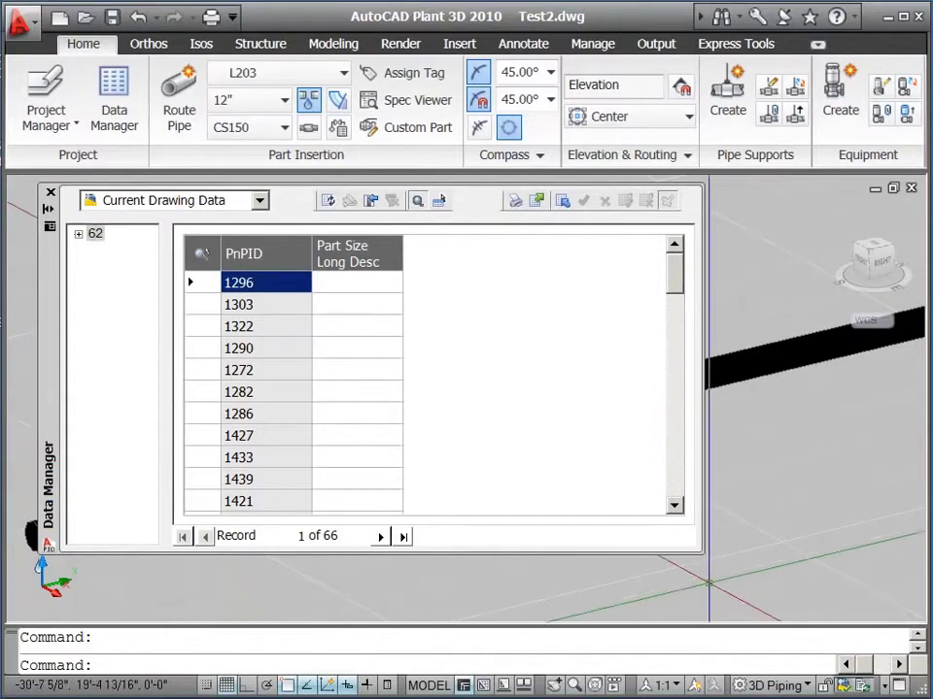
{"action": "left_click_drag", "start_coordinate": [702, 554], "coordinate": [894, 610]}
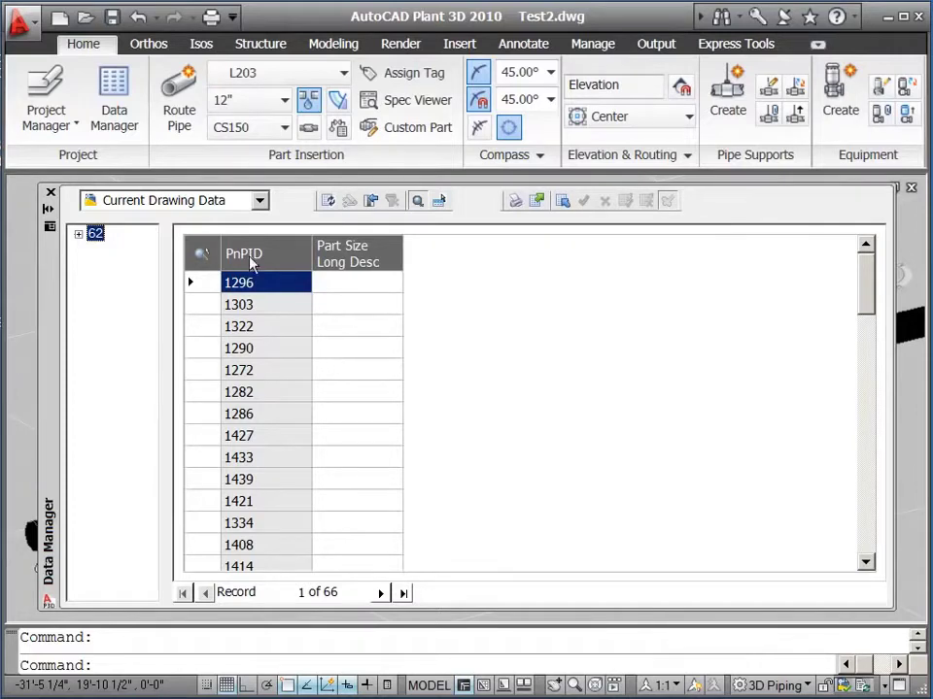
Expand the Current Drawing Data source list in the Data Manager.
{"action": "left_click", "coordinate": [259, 200]}
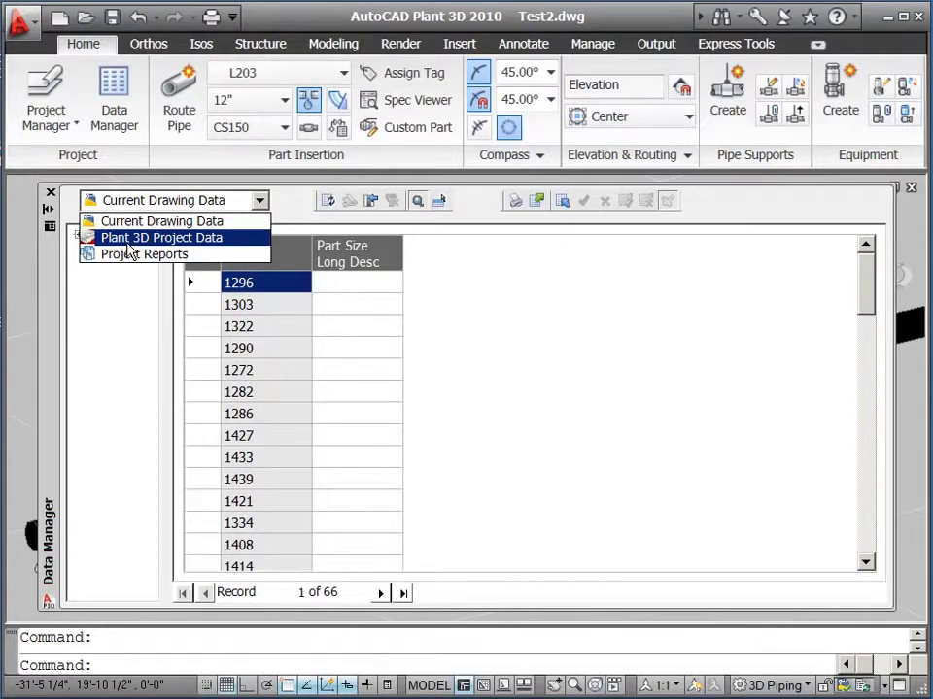
Switch to Plant 3D Project Data and browse project 30's pipe lines, viewing line L103's parts.
{"action": "left_click", "coordinate": [127, 241]}
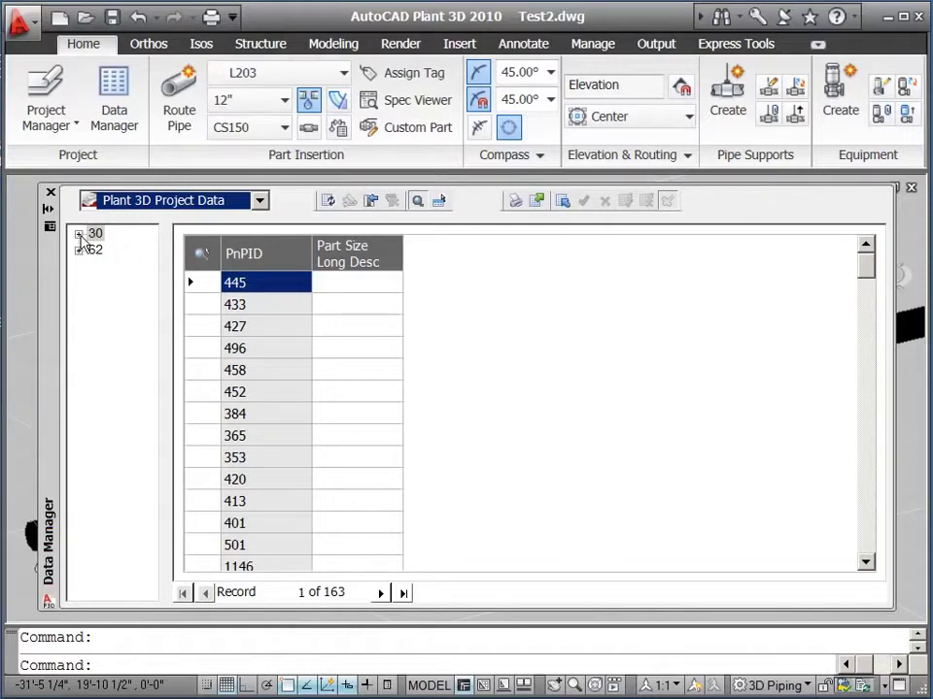
{"action": "left_click", "coordinate": [79, 235]}
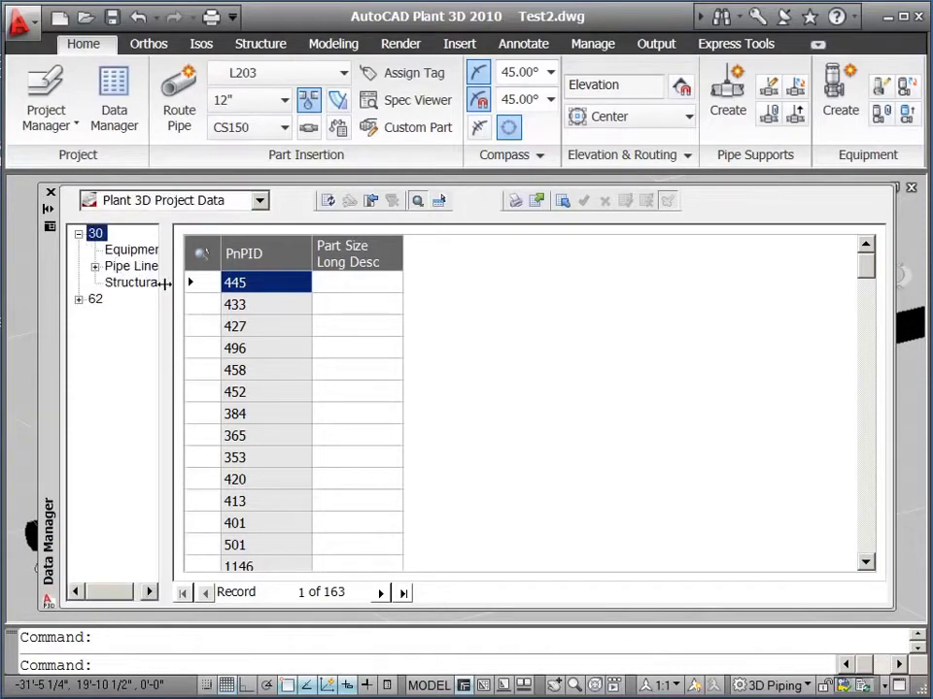
{"action": "left_click_drag", "start_coordinate": [163, 281], "coordinate": [216, 286]}
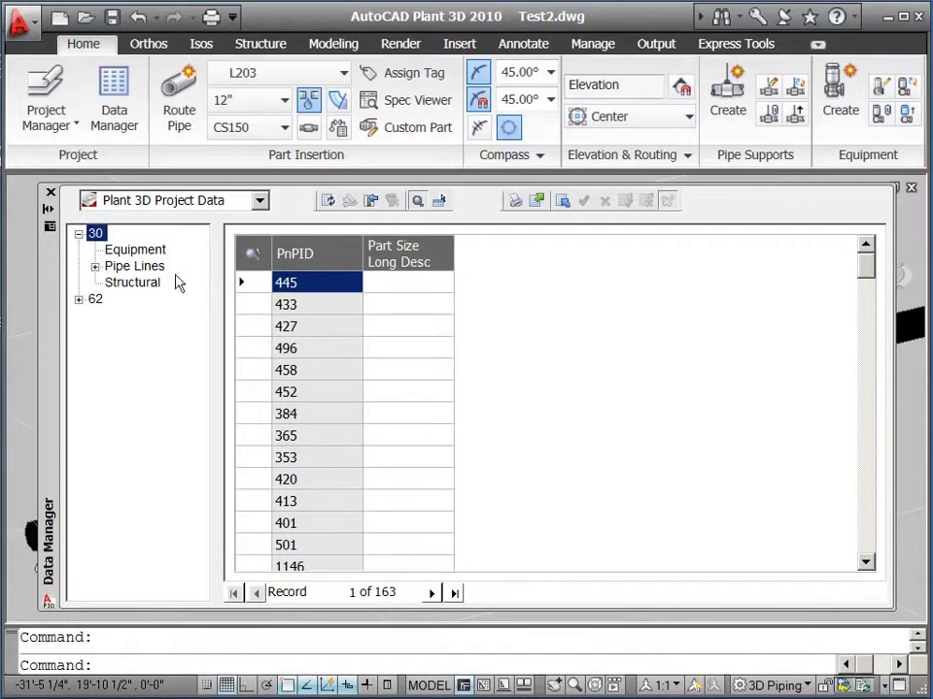
{"action": "left_click", "coordinate": [95, 266]}
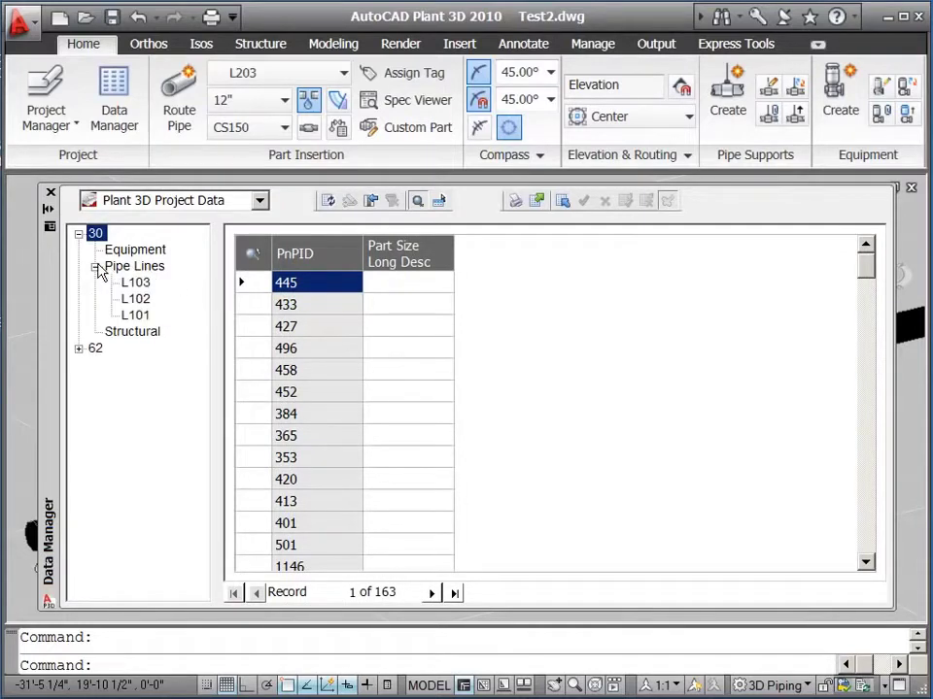
{"action": "left_click", "coordinate": [136, 269]}
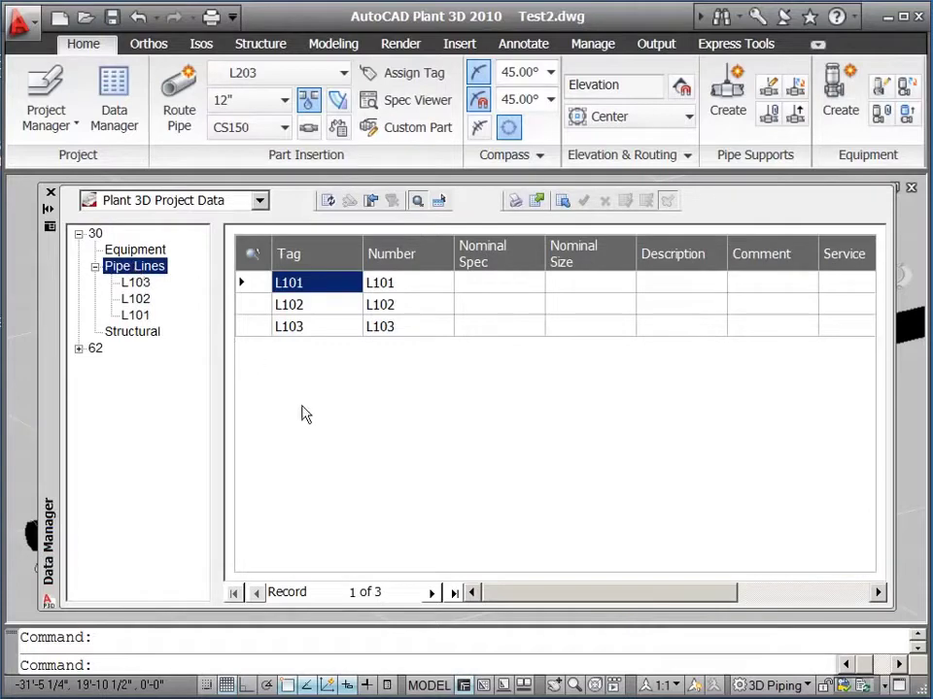
{"action": "left_click_drag", "start_coordinate": [527, 597], "coordinate": [483, 599]}
{"action": "left_click", "coordinate": [138, 286]}
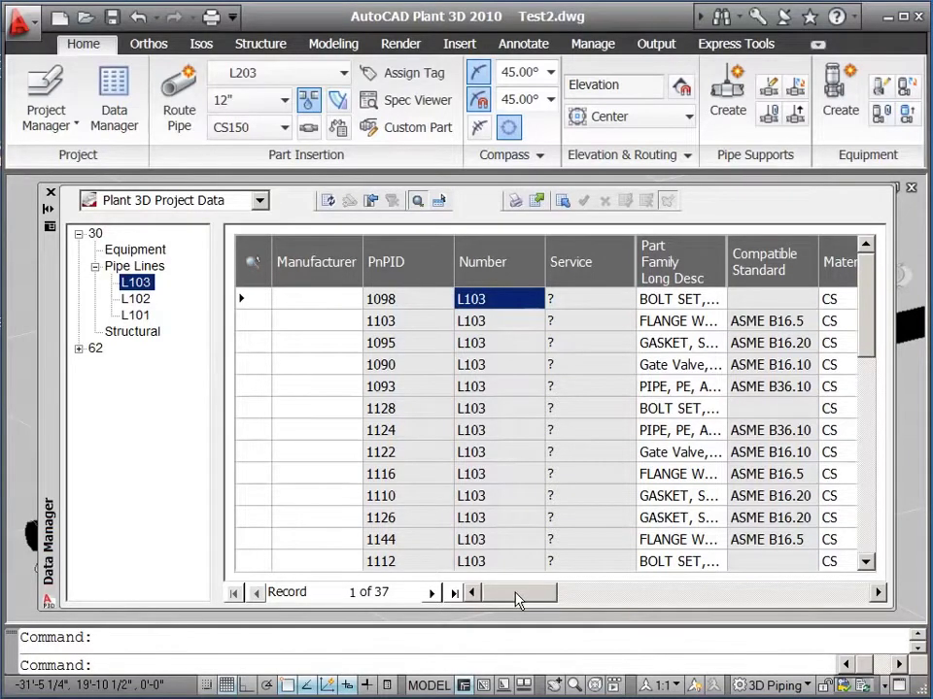
{"action": "left_click_drag", "start_coordinate": [517, 601], "coordinate": [493, 590]}
Expand project 62's Pipe Lines and list line L202's parts.
{"action": "left_click", "coordinate": [95, 266]}
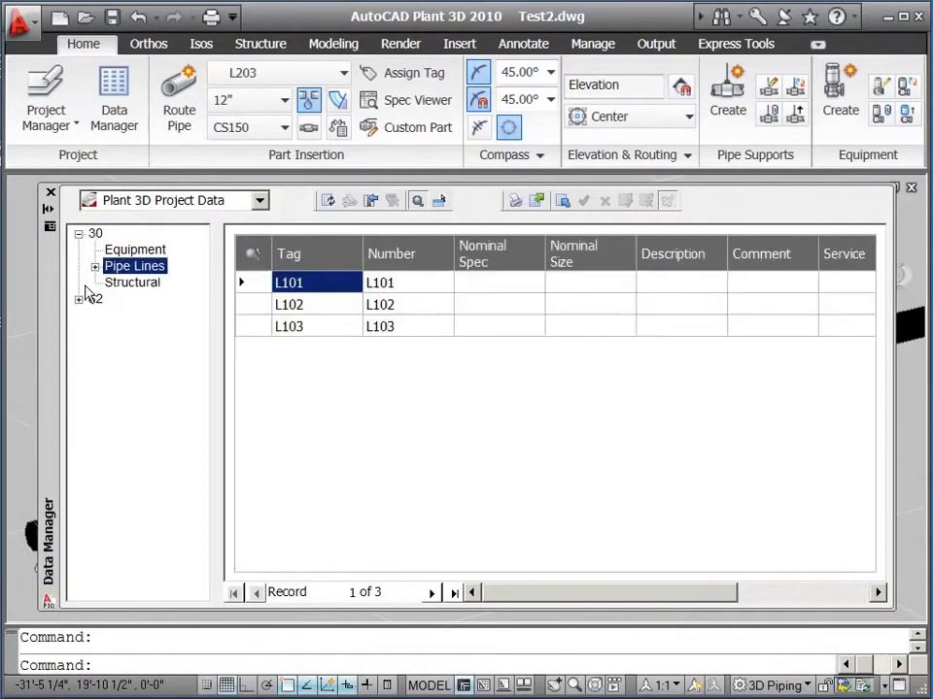
{"action": "left_click", "coordinate": [79, 299]}
{"action": "left_click", "coordinate": [95, 332]}
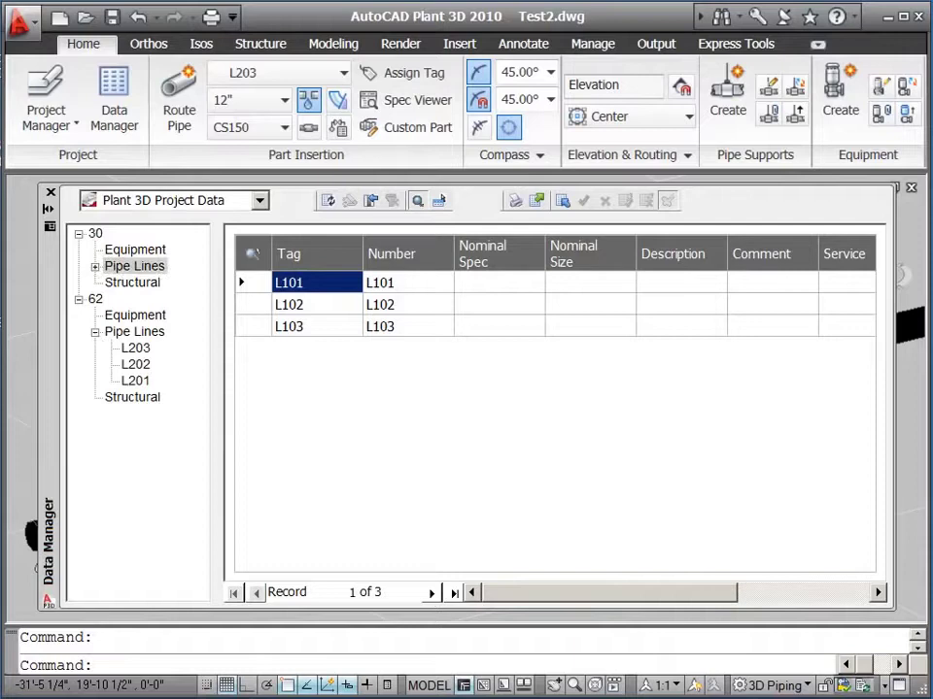
{"action": "left_click", "coordinate": [123, 361]}
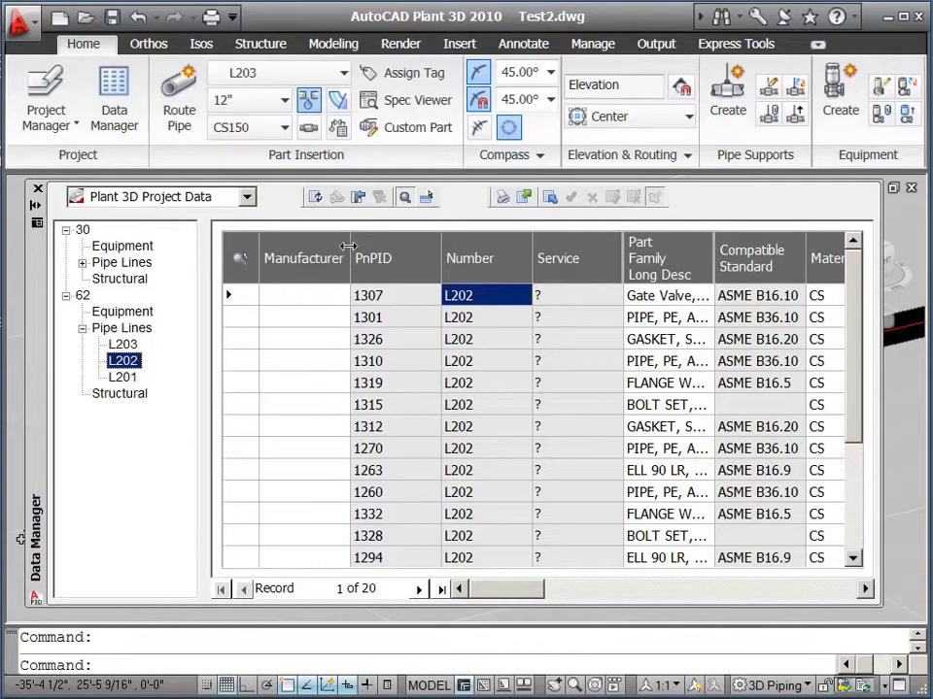
Narrow Manufacturer and Service, widen Part Family Long Desc, and move Compatible Standard before it.
{"action": "left_click_drag", "start_coordinate": [348, 246], "coordinate": [305, 250]}
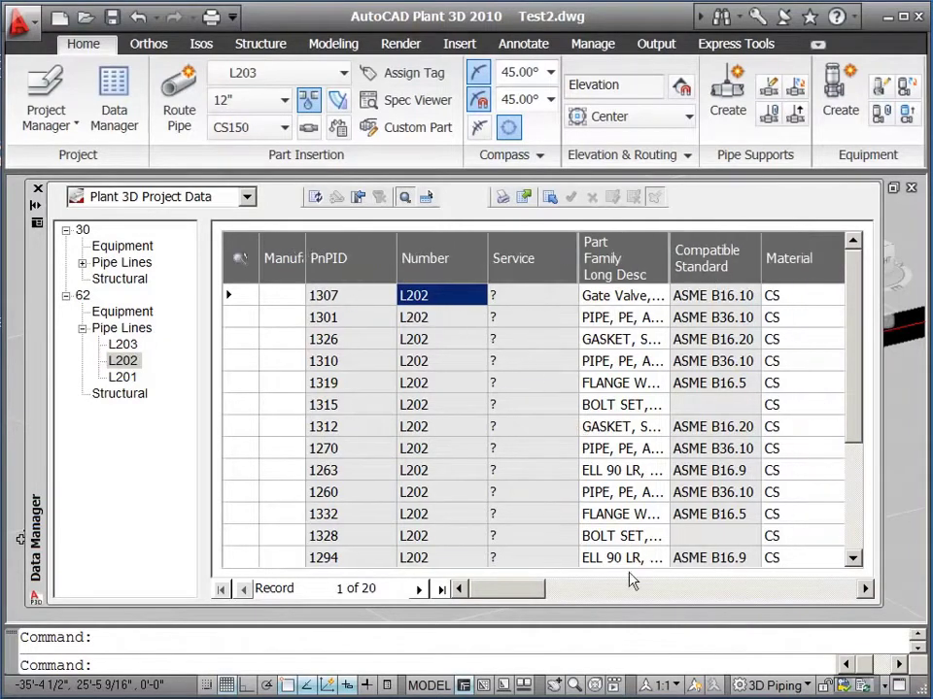
{"action": "left_click_drag", "start_coordinate": [578, 260], "coordinate": [537, 267]}
{"action": "left_click_drag", "start_coordinate": [500, 594], "coordinate": [528, 592]}
{"action": "left_click_drag", "start_coordinate": [476, 260], "coordinate": [604, 267]}
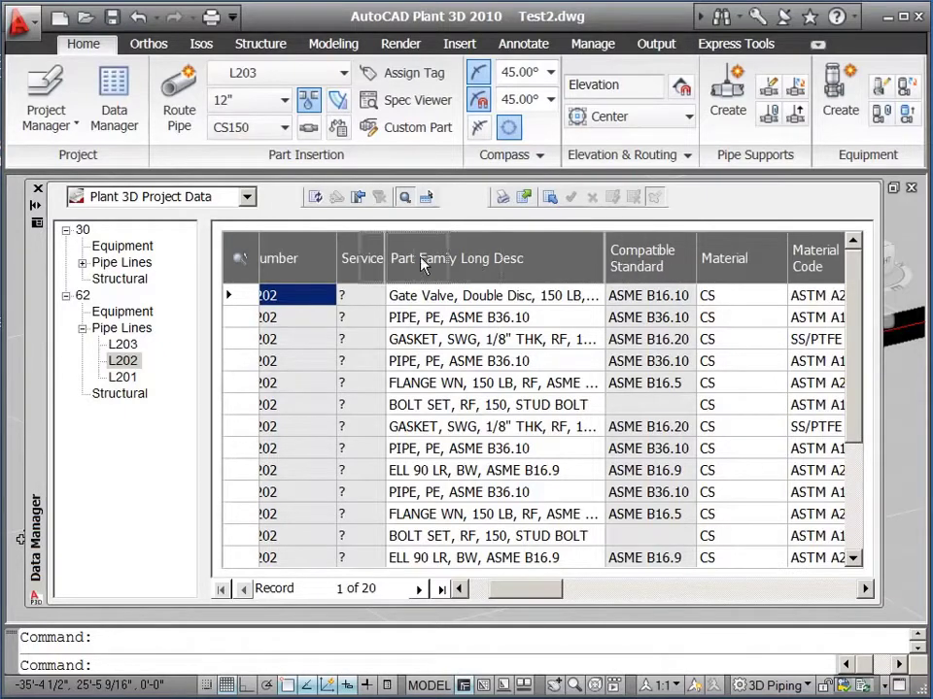
{"action": "left_click_drag", "start_coordinate": [423, 264], "coordinate": [423, 264]}
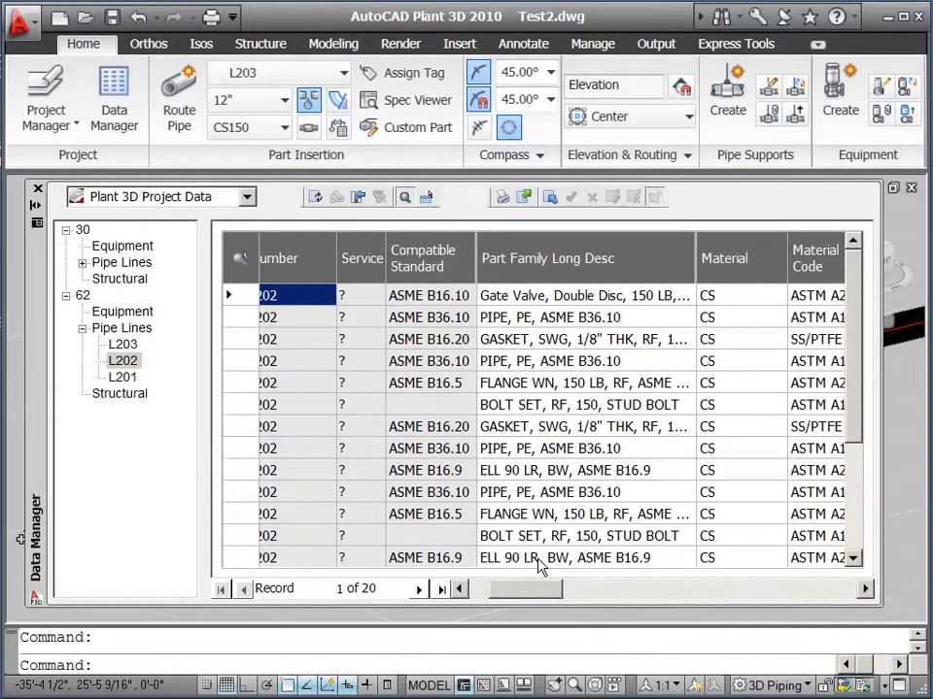
{"action": "left_click_drag", "start_coordinate": [526, 597], "coordinate": [573, 589]}
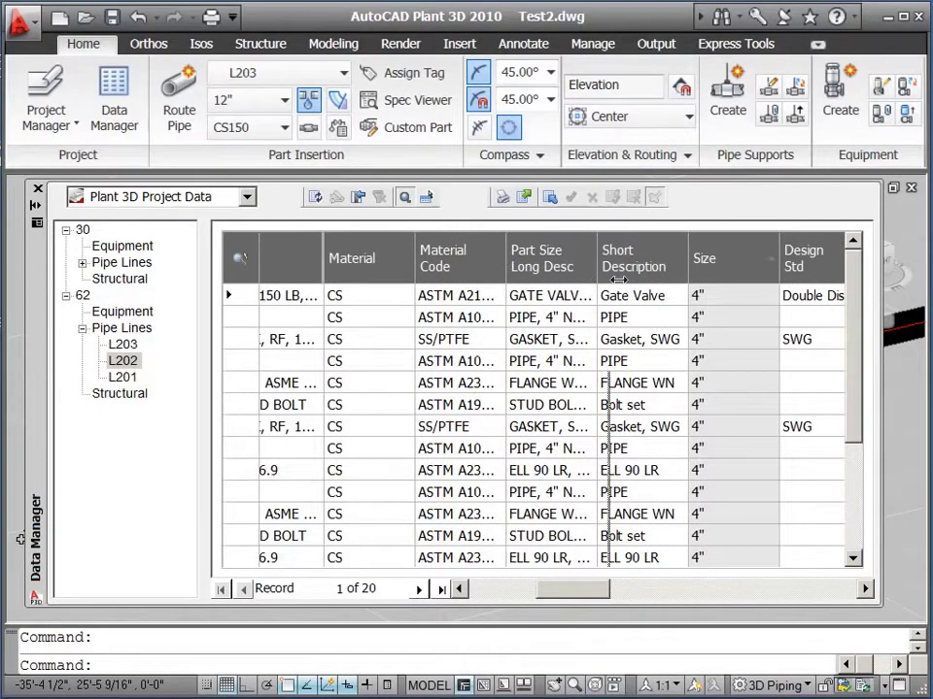
Widen and sort by Material Code, then change the first pipe row's code to ASTM A105.
{"action": "left_click_drag", "start_coordinate": [504, 260], "coordinate": [630, 280]}
{"action": "left_click", "coordinate": [464, 261]}
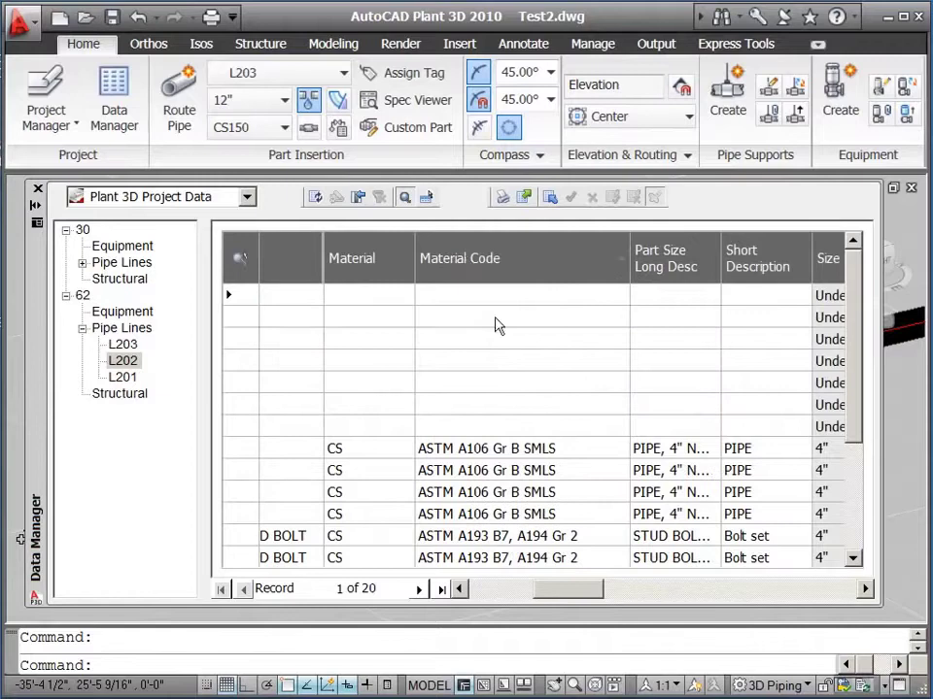
{"action": "scroll", "coordinate": [854, 311], "scroll_direction": "down", "scroll_amount": 3}
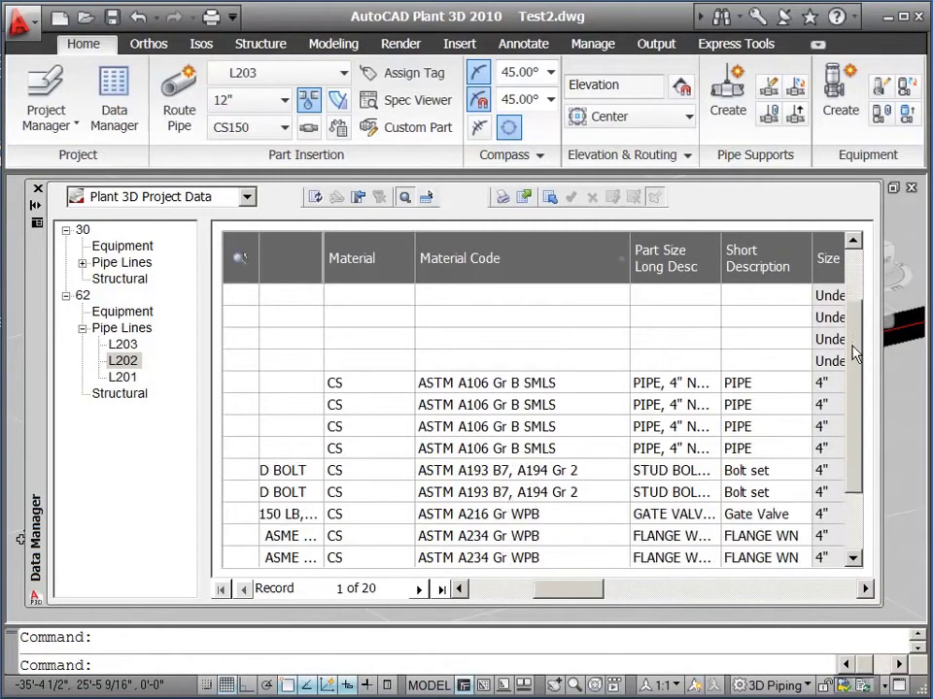
{"action": "left_click", "coordinate": [461, 362]}
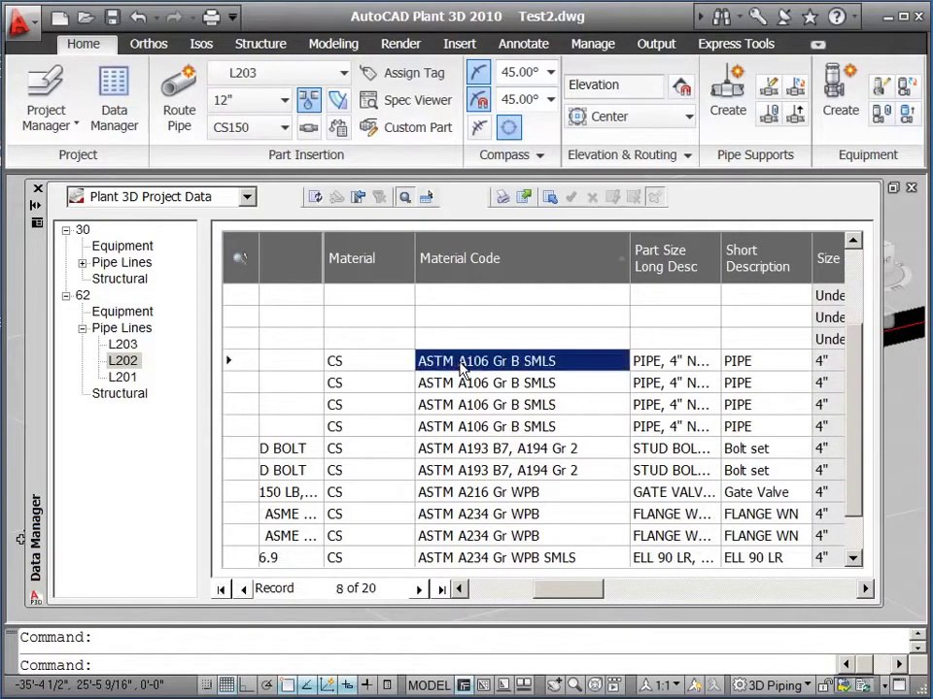
{"action": "left_click", "coordinate": [458, 362]}
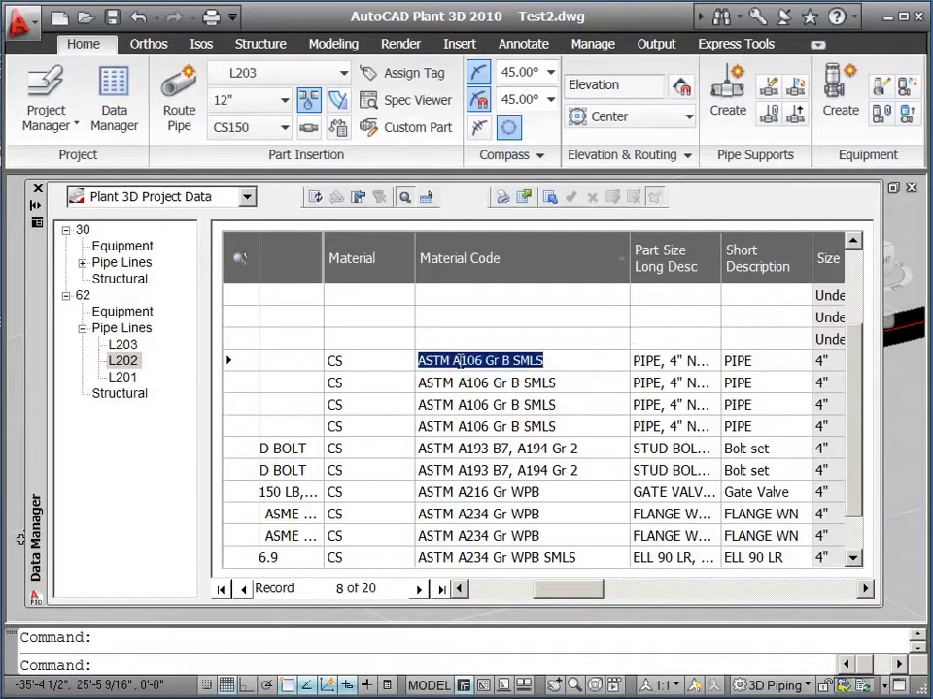
{"action": "left_click_drag", "start_coordinate": [548, 360], "coordinate": [485, 361]}
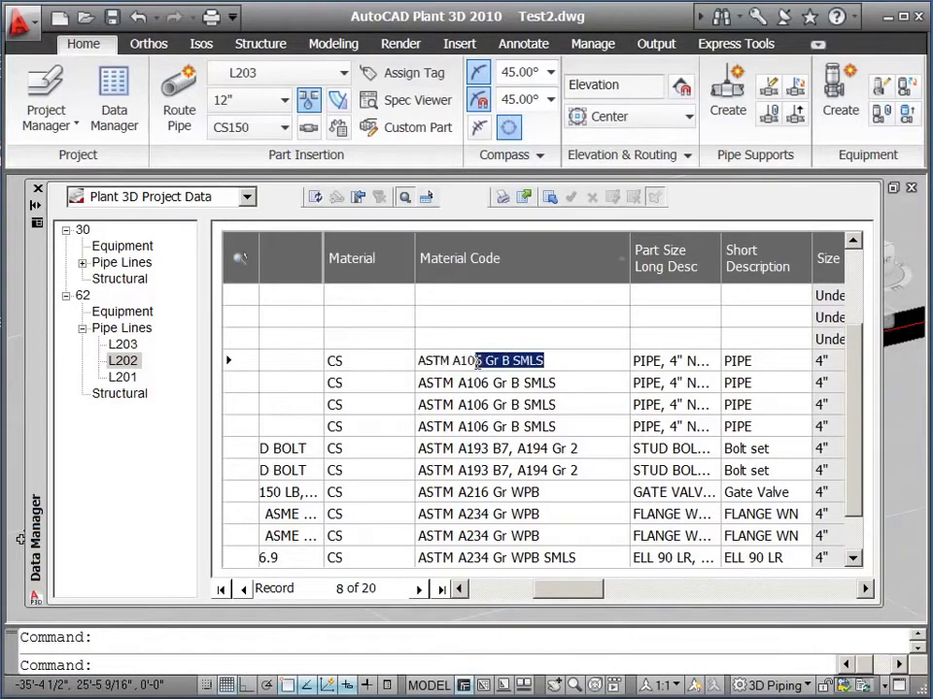
{"action": "type", "text": "5"}
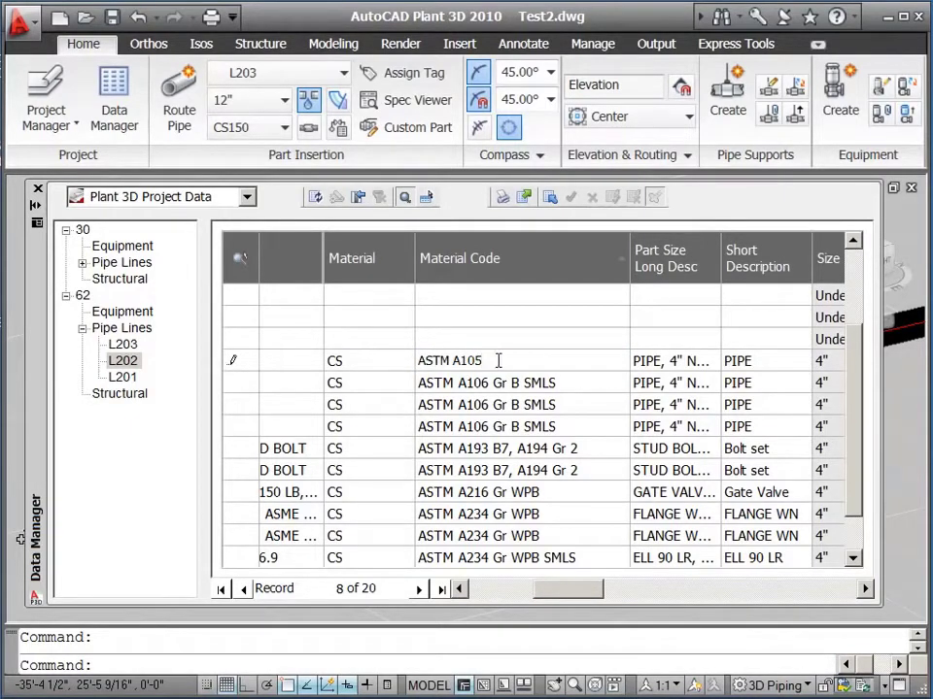
Copy ASTM A105 and paste it over the three ASTM A106 Gr B SMLS cells.
{"action": "left_click_drag", "start_coordinate": [499, 361], "coordinate": [417, 364]}
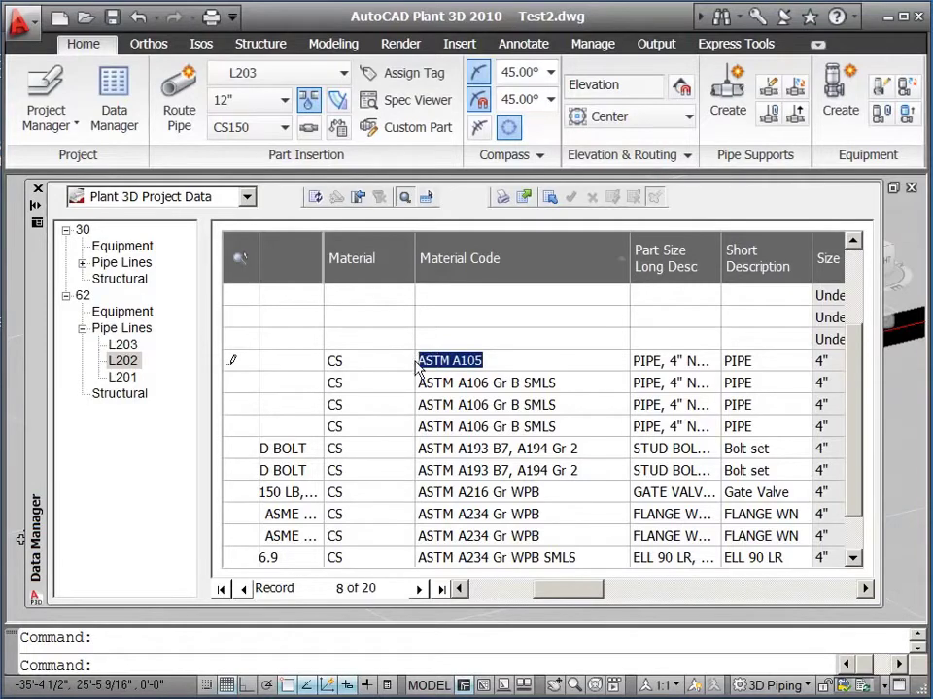
{"action": "right_click", "coordinate": [434, 359]}
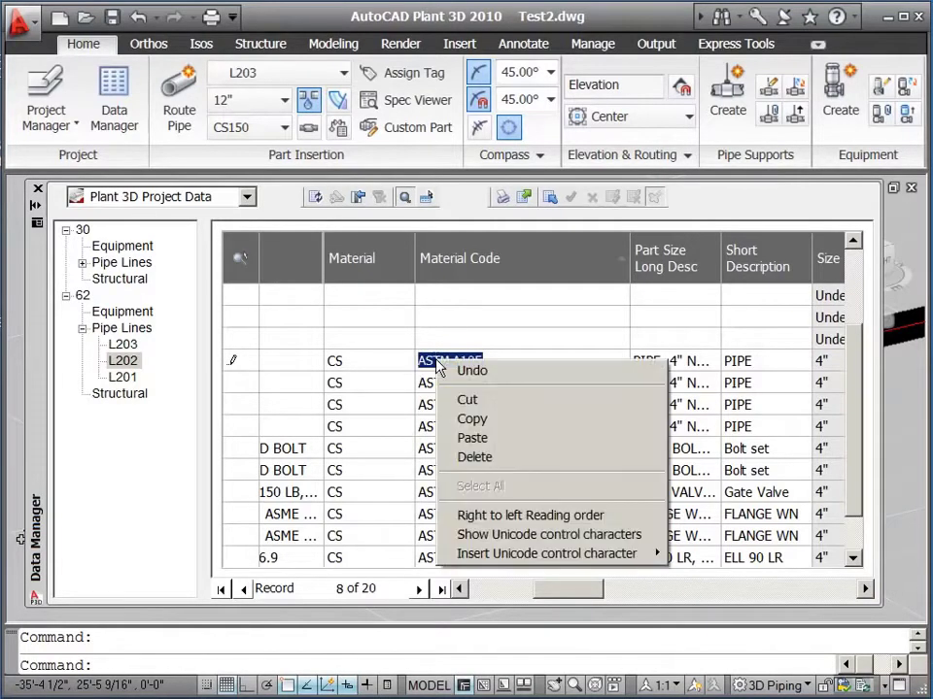
{"action": "left_click", "coordinate": [474, 416]}
{"action": "key", "text": "Return"}
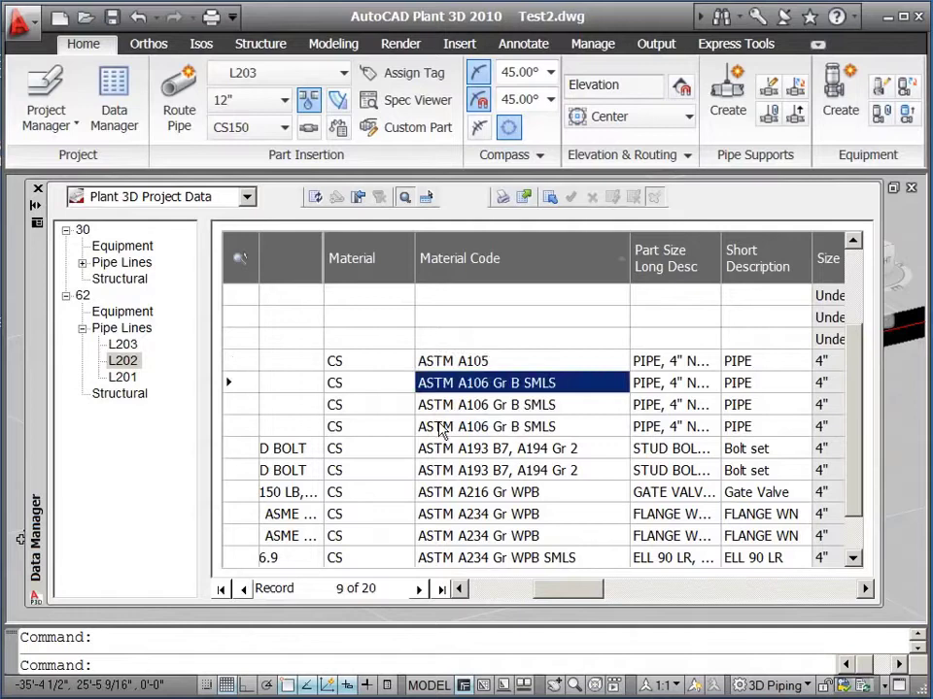
{"action": "left_click", "coordinate": [445, 409], "text": "shift"}
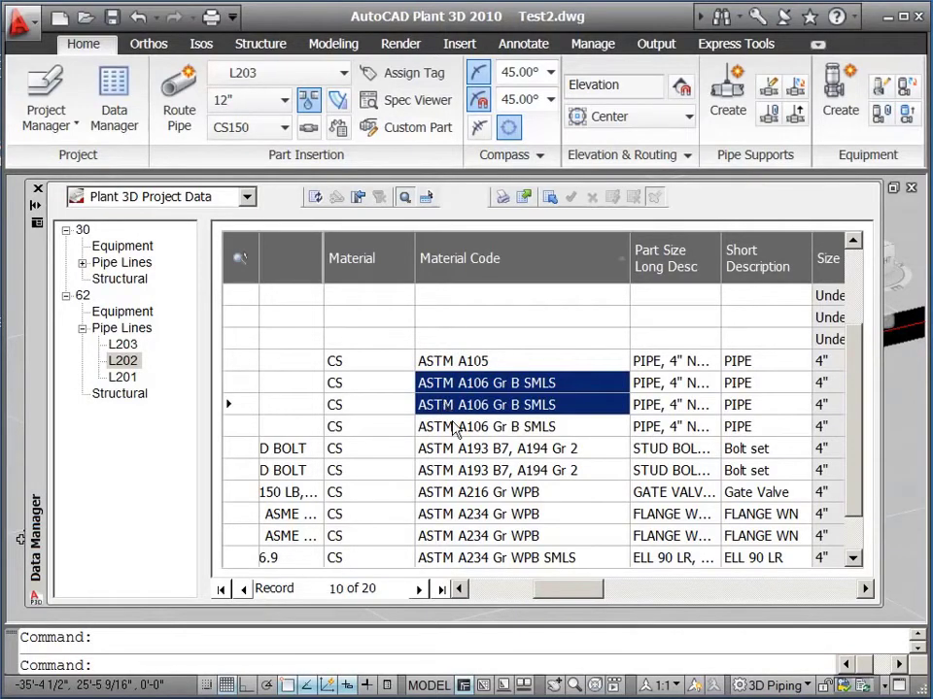
{"action": "left_click", "coordinate": [450, 424], "text": "shift"}
{"action": "right_click", "coordinate": [467, 399]}
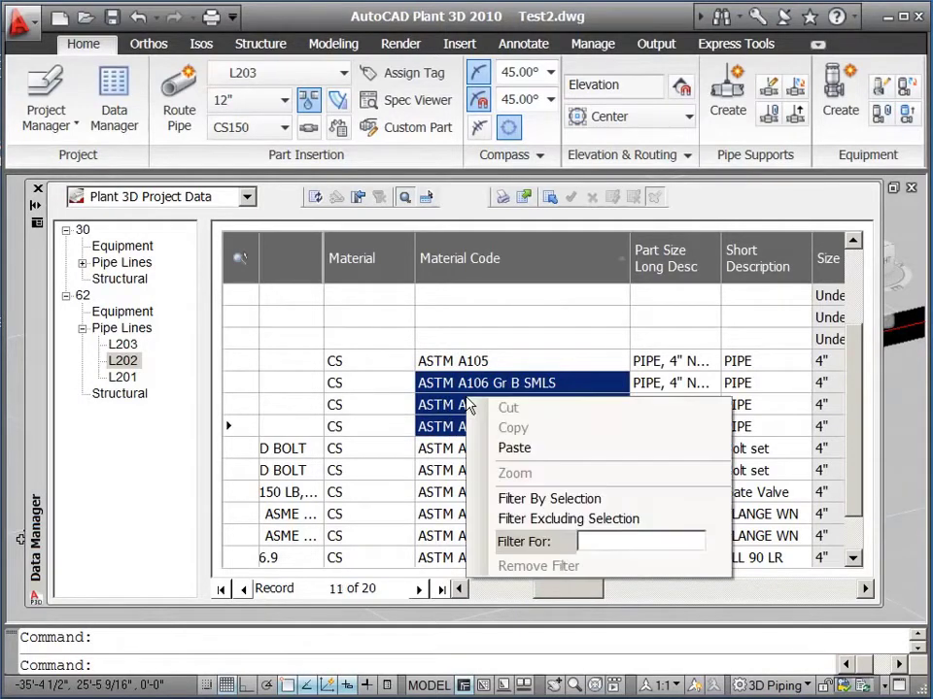
{"action": "left_click", "coordinate": [513, 448]}
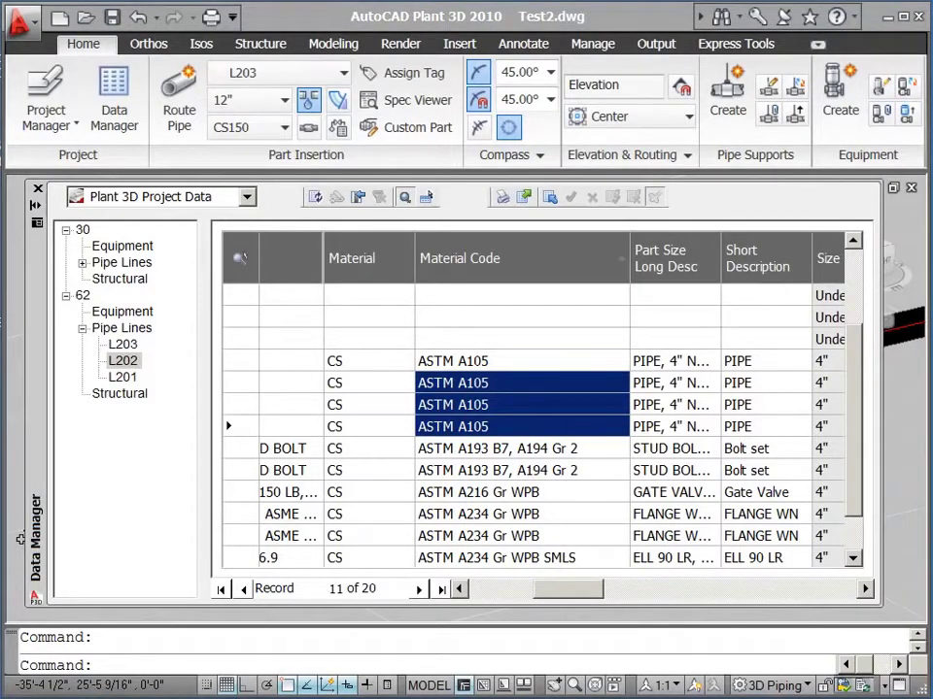
{"action": "left_click_drag", "start_coordinate": [538, 590], "coordinate": [583, 592]}
{"action": "left_click", "coordinate": [624, 388]}
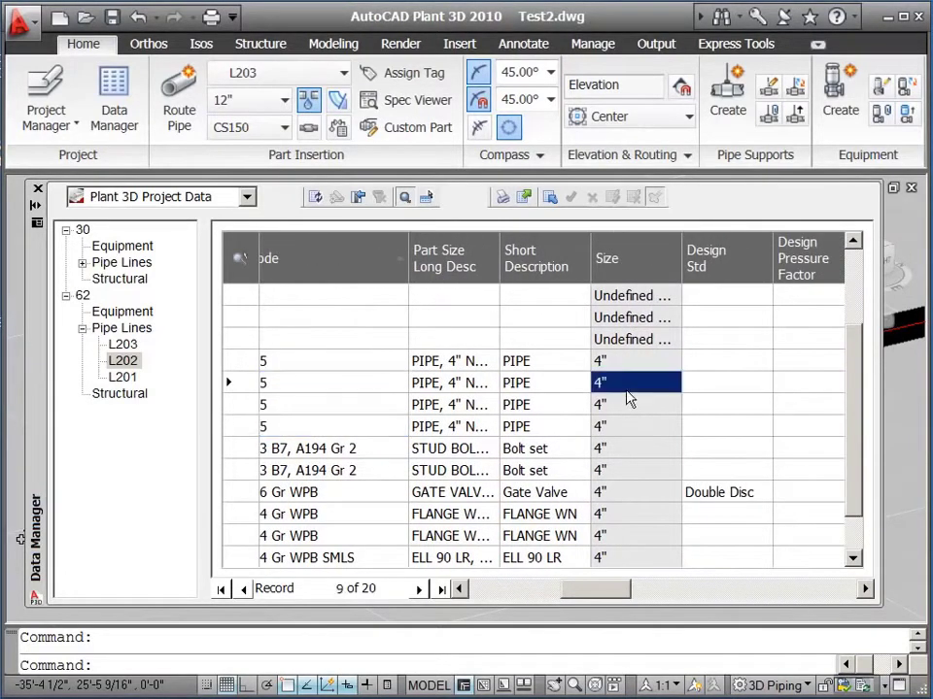
{"action": "left_click", "coordinate": [610, 407]}
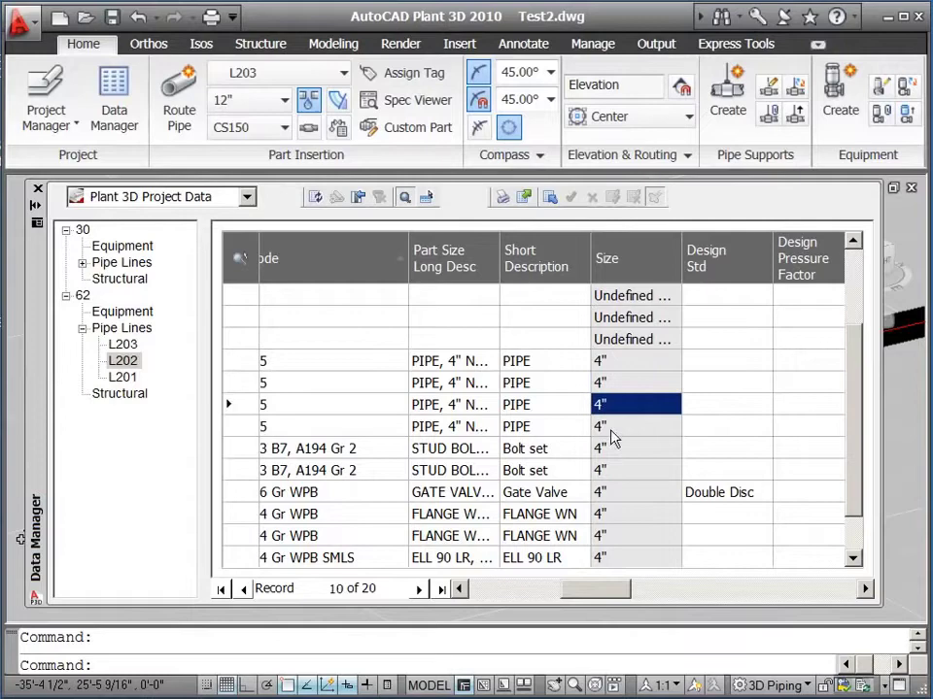
{"action": "left_click", "coordinate": [614, 430]}
{"action": "left_click", "coordinate": [612, 472]}
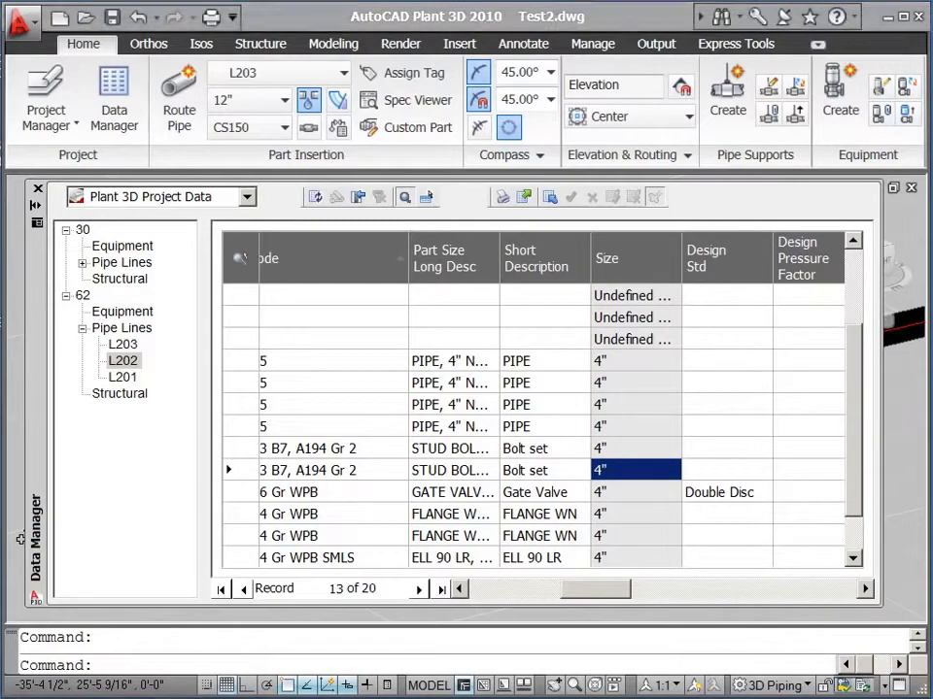
{"action": "left_click_drag", "start_coordinate": [610, 589], "coordinate": [522, 583]}
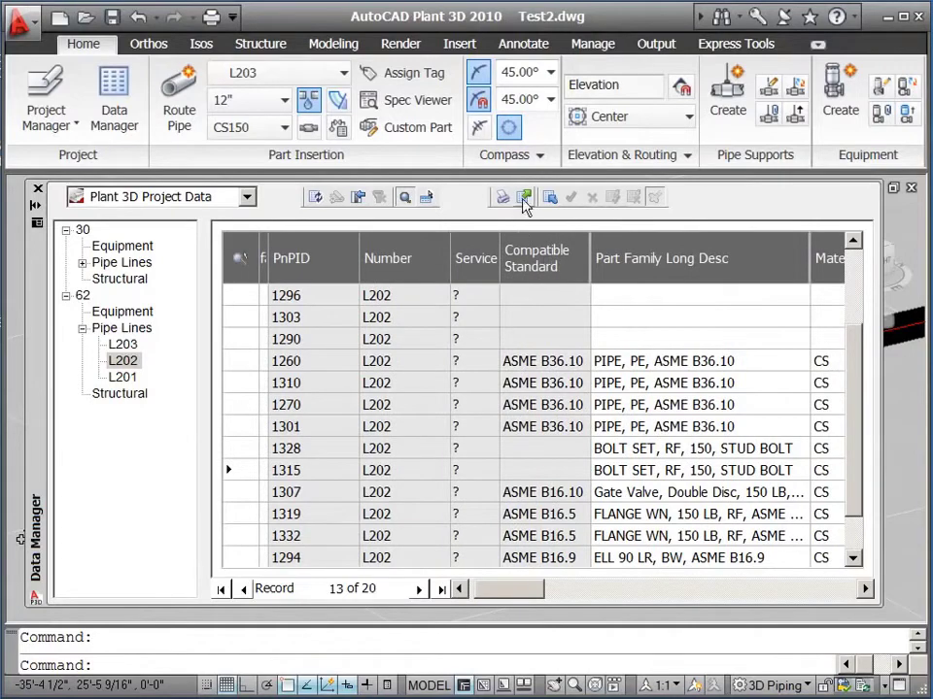
Export L202's data to Plant 3D Project Data-L202.xls on the Desktop and open it in Excel.
{"action": "left_click", "coordinate": [524, 199]}
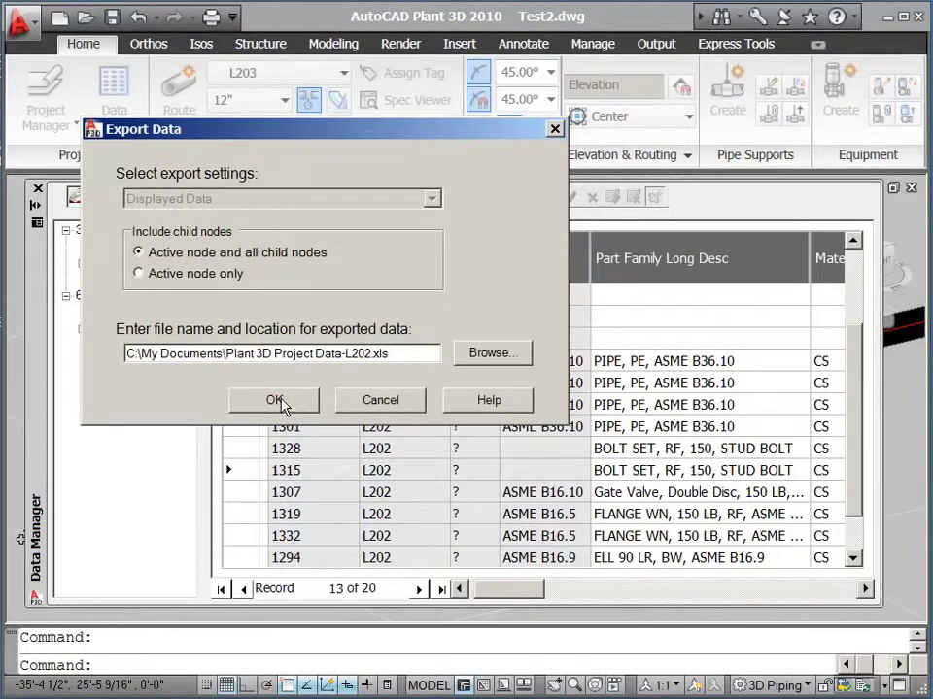
{"action": "left_click", "coordinate": [492, 354]}
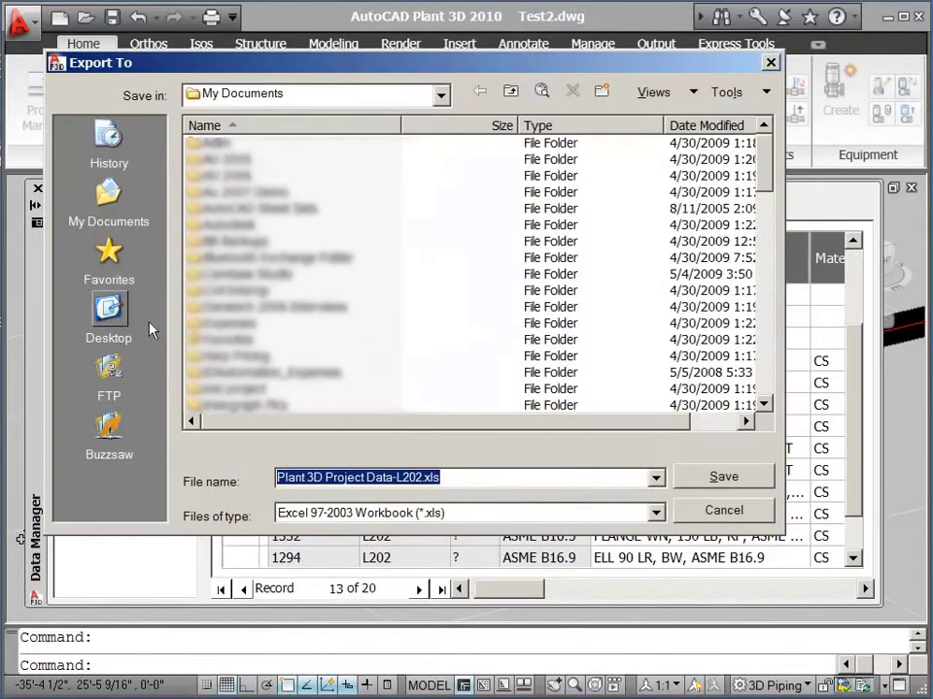
{"action": "left_click", "coordinate": [113, 313]}
{"action": "left_click", "coordinate": [737, 478]}
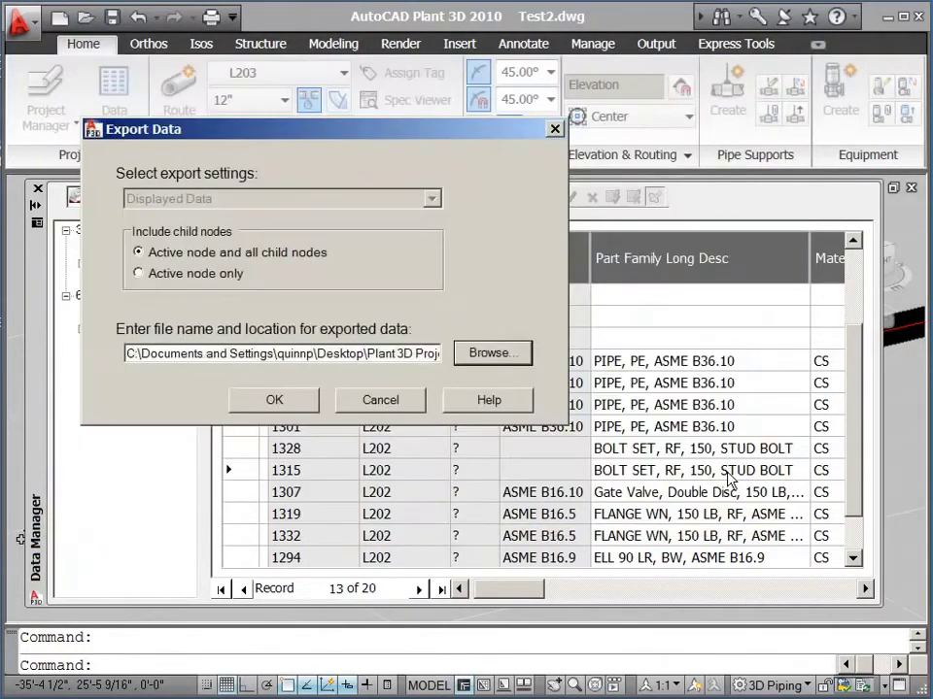
{"action": "left_click", "coordinate": [298, 403]}
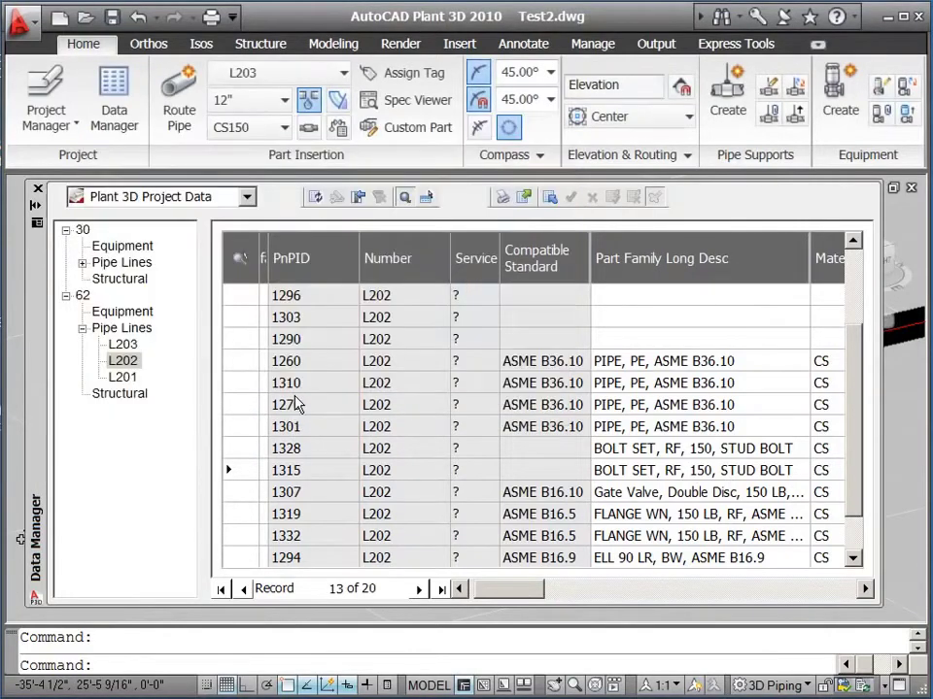
{"action": "left_click", "coordinate": [887, 17]}
{"action": "double_click", "coordinate": [21, 426]}
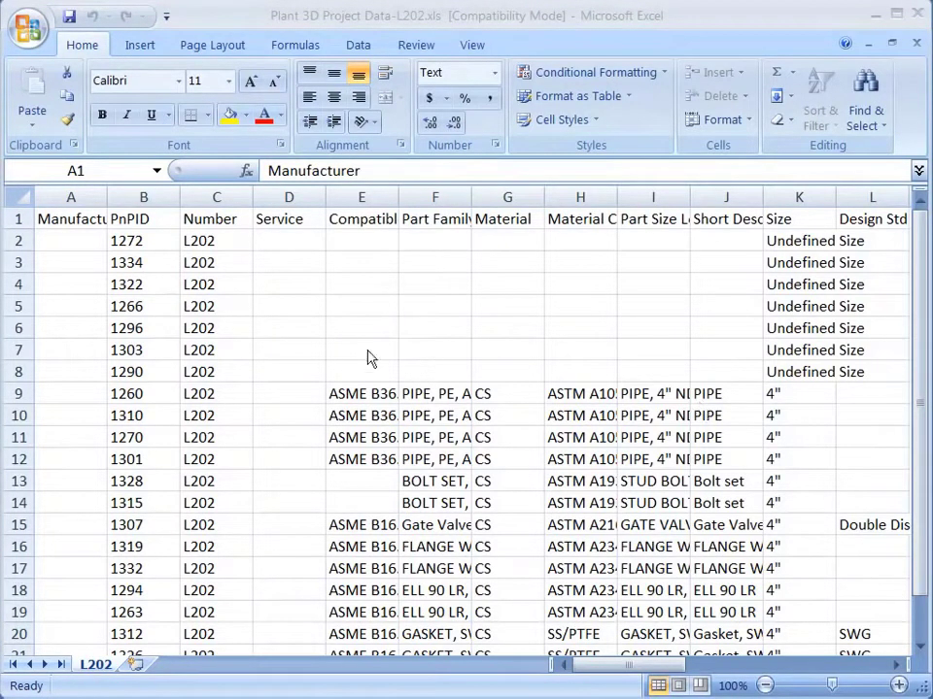
Attempt to edit PnPID cell B4 and Compatible Standard cell E2, dismissing the protected-cell warnings.
{"action": "left_click", "coordinate": [131, 285]}
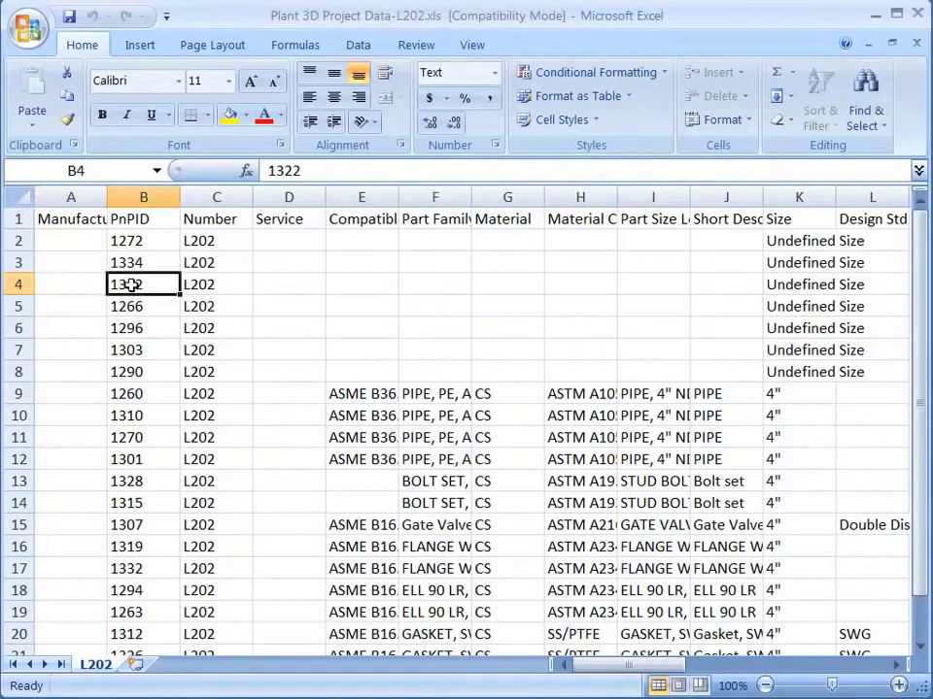
{"action": "key", "text": "Delete"}
{"action": "left_click_drag", "start_coordinate": [539, 451], "coordinate": [338, 340]}
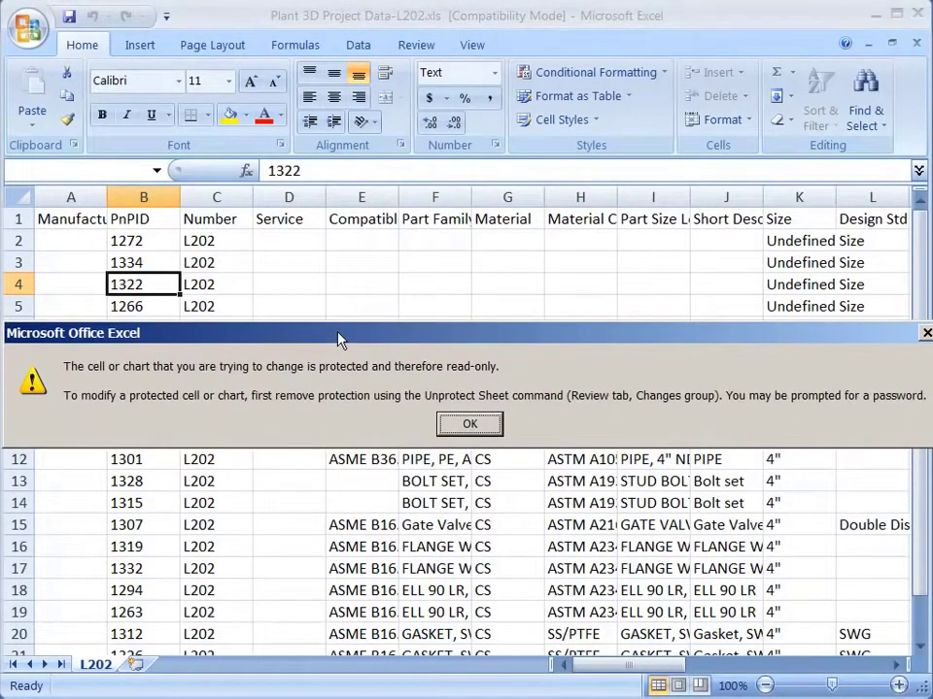
{"action": "left_click", "coordinate": [491, 427]}
{"action": "left_click", "coordinate": [156, 364]}
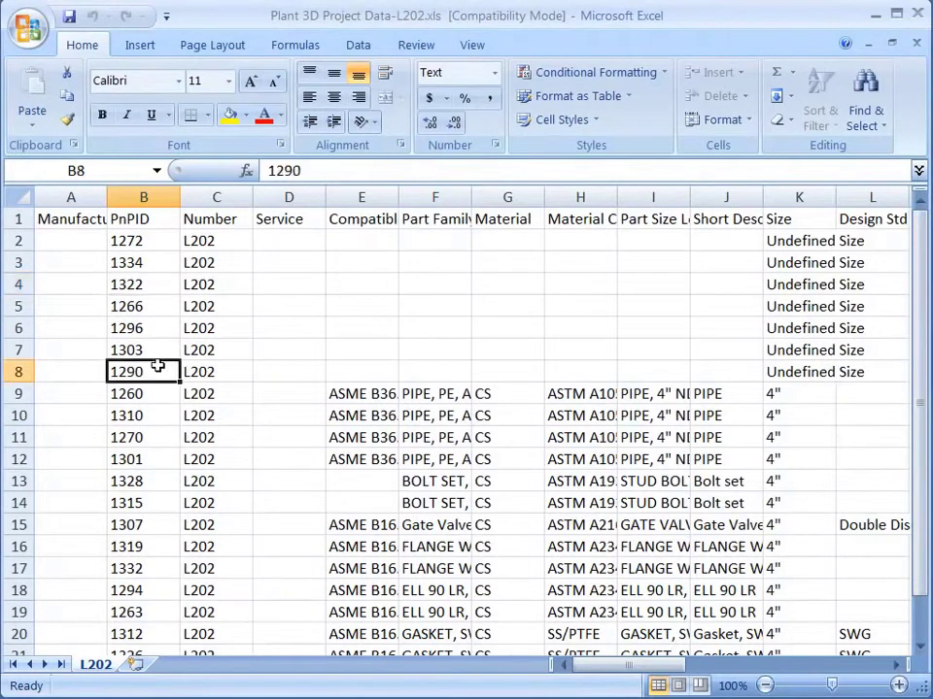
{"action": "left_click", "coordinate": [366, 243]}
{"action": "double_click", "coordinate": [365, 243]}
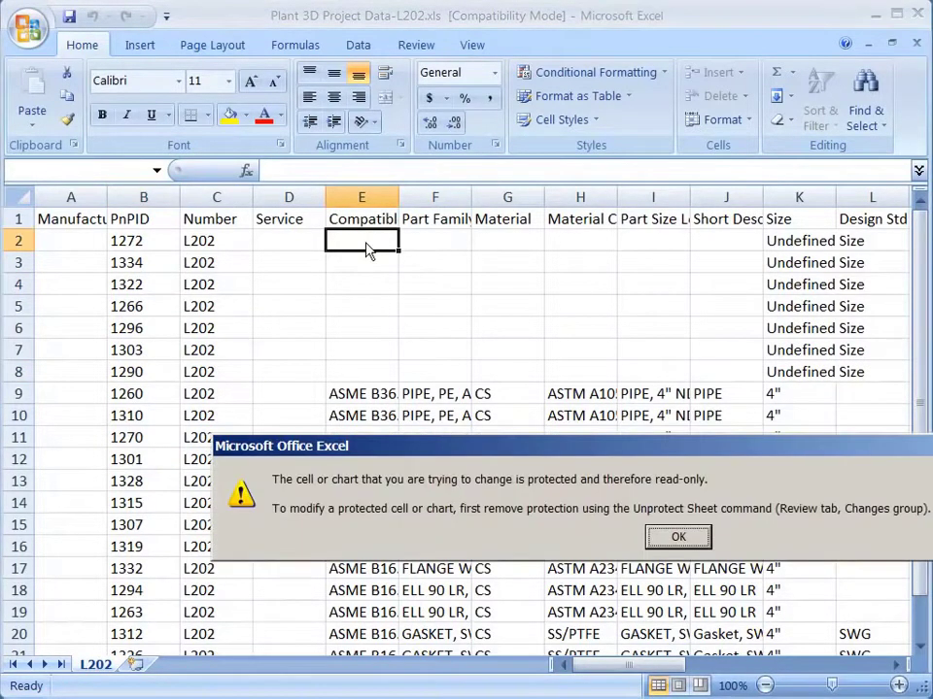
{"action": "left_click", "coordinate": [681, 532]}
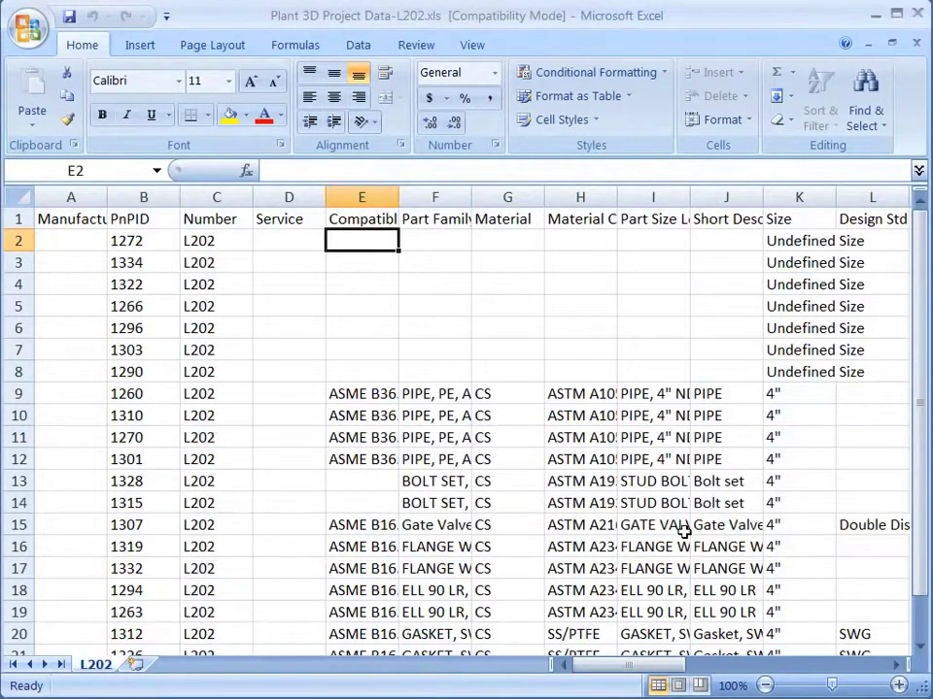
Verify H2 is editable, widen column H, and paste ASTM A105 from H9 into H2:H8.
{"action": "left_click", "coordinate": [572, 240]}
{"action": "type", "text": "test"}
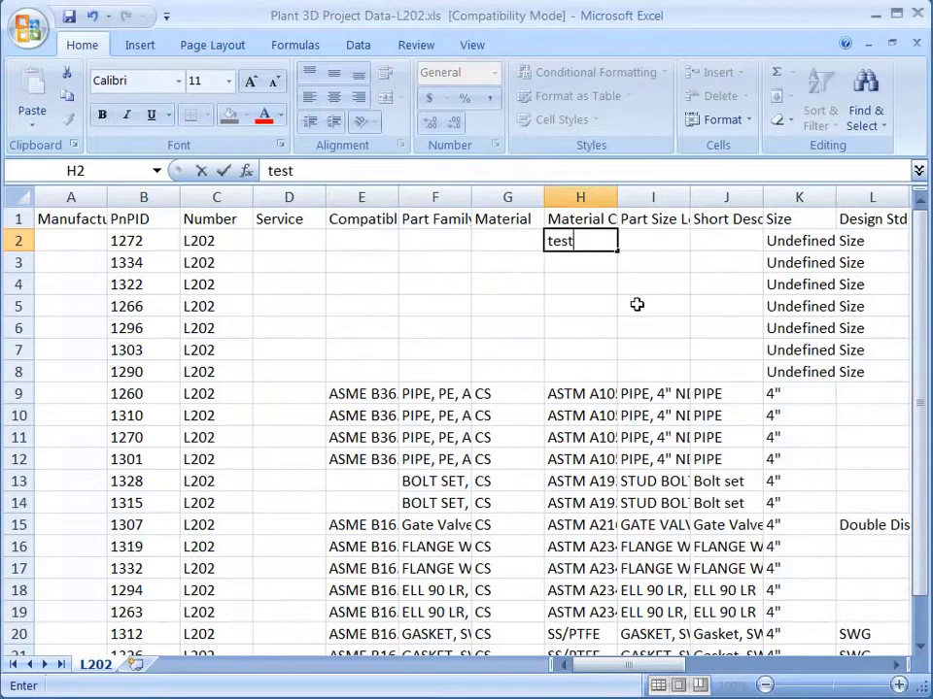
{"action": "key", "text": "Return"}
{"action": "key", "text": "ctrl+z"}
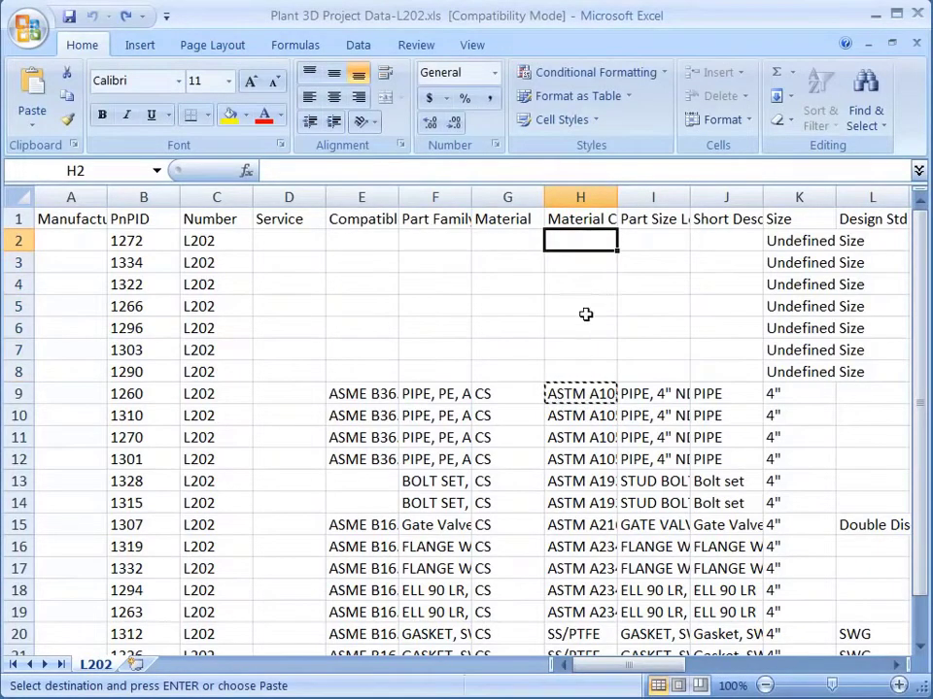
{"action": "left_click_drag", "start_coordinate": [617, 199], "coordinate": [727, 209]}
{"action": "left_click", "coordinate": [627, 391]}
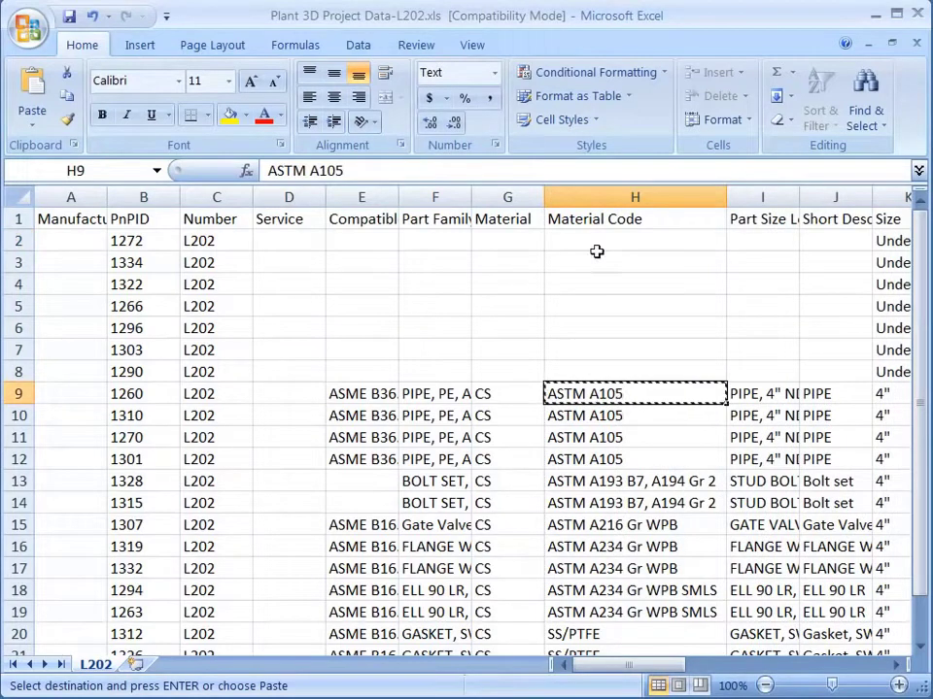
{"action": "left_click_drag", "start_coordinate": [596, 252], "coordinate": [580, 364]}
{"action": "type", "text": "ASTM A105 ASTM A105 ASTM A105 ASTM A105 ASTM A105 ASTM A105 ASTM A105"}
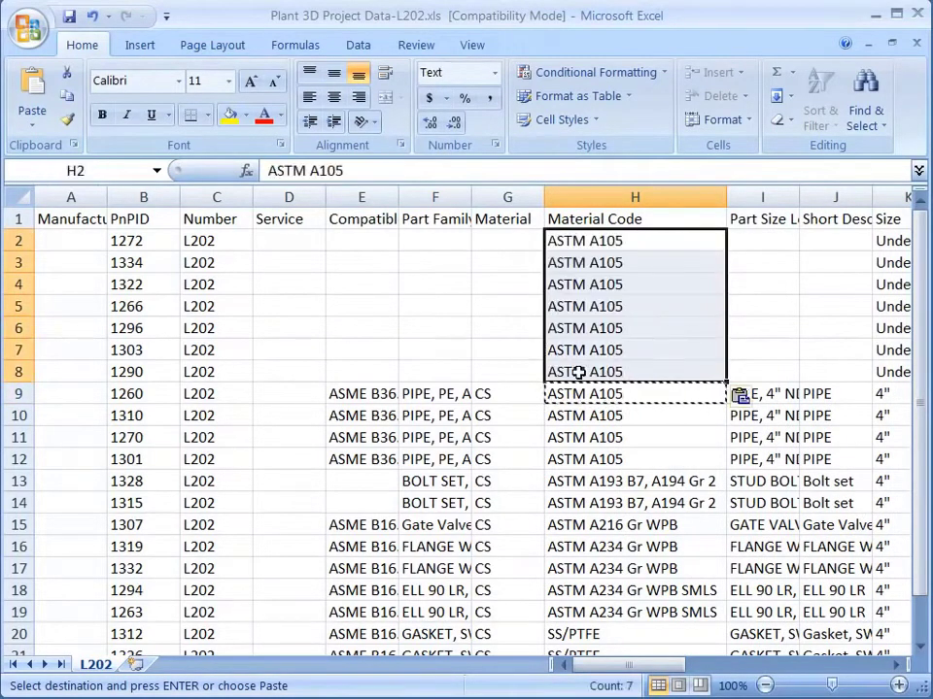
Scroll the sheet right and bring up the Review tab's sheet protection options.
{"action": "left_click", "coordinate": [896, 666]}
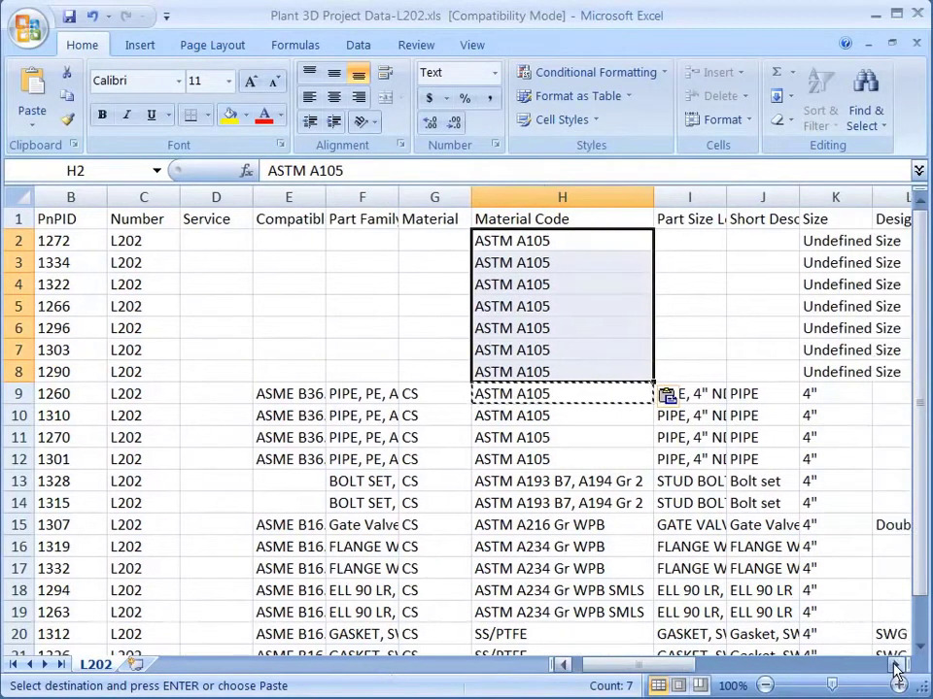
{"action": "left_click", "coordinate": [895, 666]}
{"action": "left_click", "coordinate": [895, 667]}
{"action": "left_click", "coordinate": [896, 667]}
{"action": "left_click", "coordinate": [896, 667]}
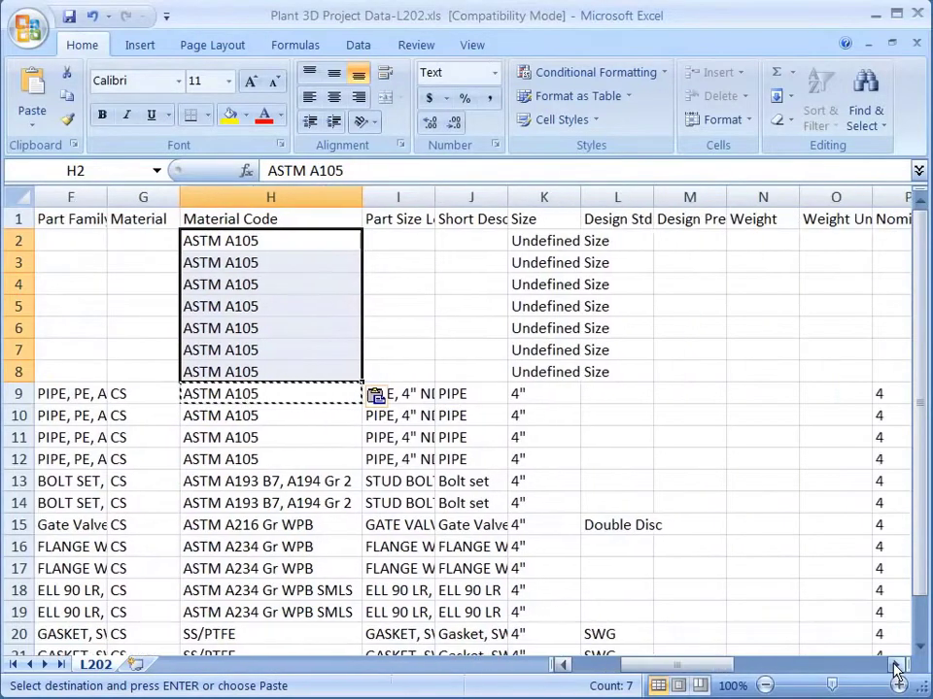
{"action": "left_click", "coordinate": [896, 666]}
{"action": "left_click", "coordinate": [896, 667]}
{"action": "left_click", "coordinate": [896, 666]}
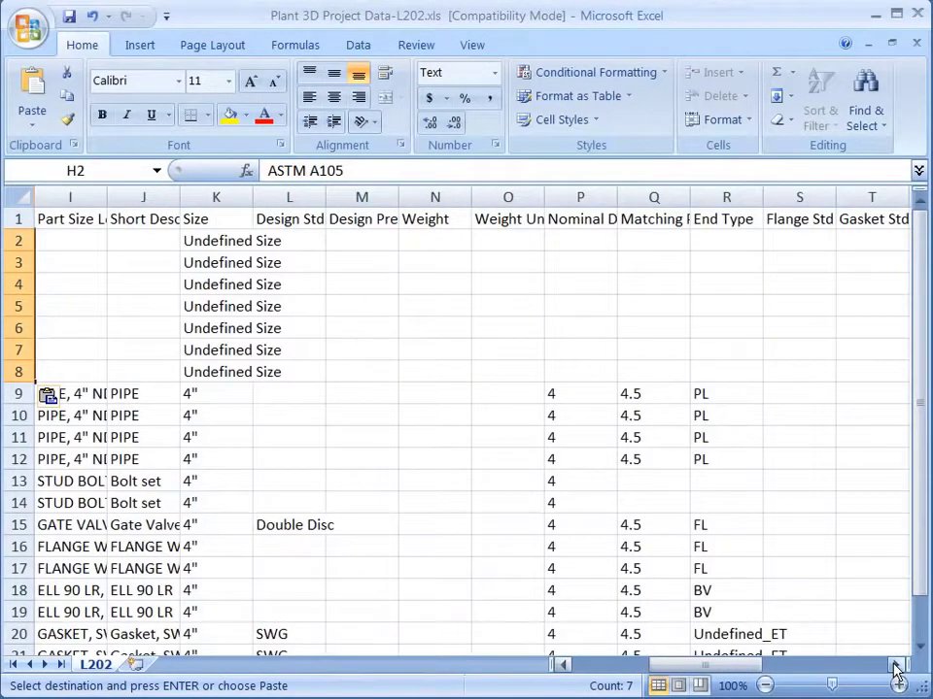
{"action": "left_click", "coordinate": [895, 666]}
{"action": "left_click", "coordinate": [895, 666]}
{"action": "left_click", "coordinate": [896, 666]}
{"action": "left_click", "coordinate": [895, 666]}
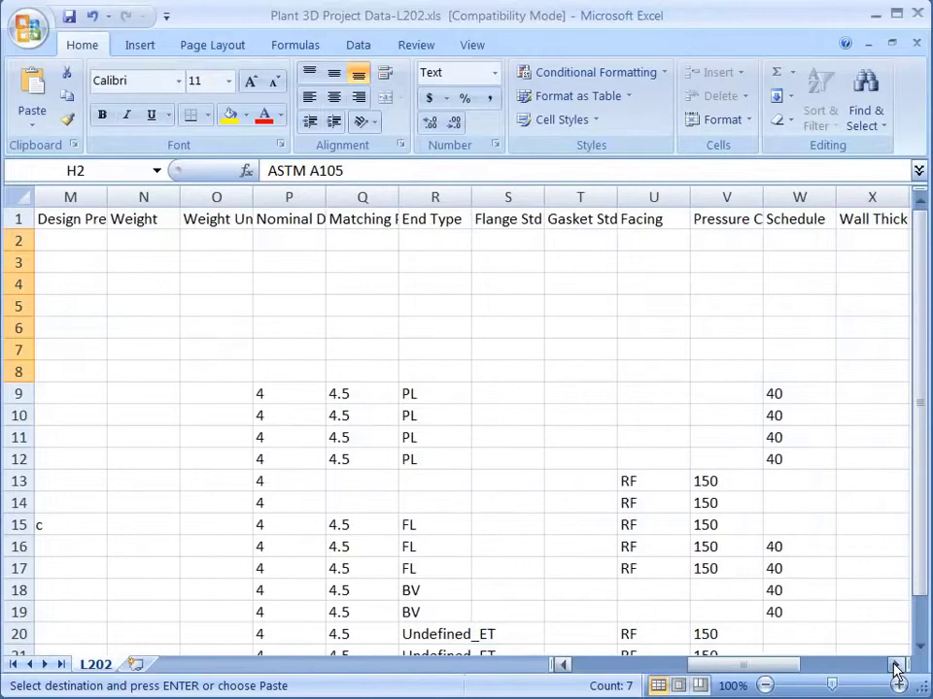
{"action": "left_click", "coordinate": [896, 666]}
{"action": "left_click", "coordinate": [896, 667]}
{"action": "left_click", "coordinate": [432, 45]}
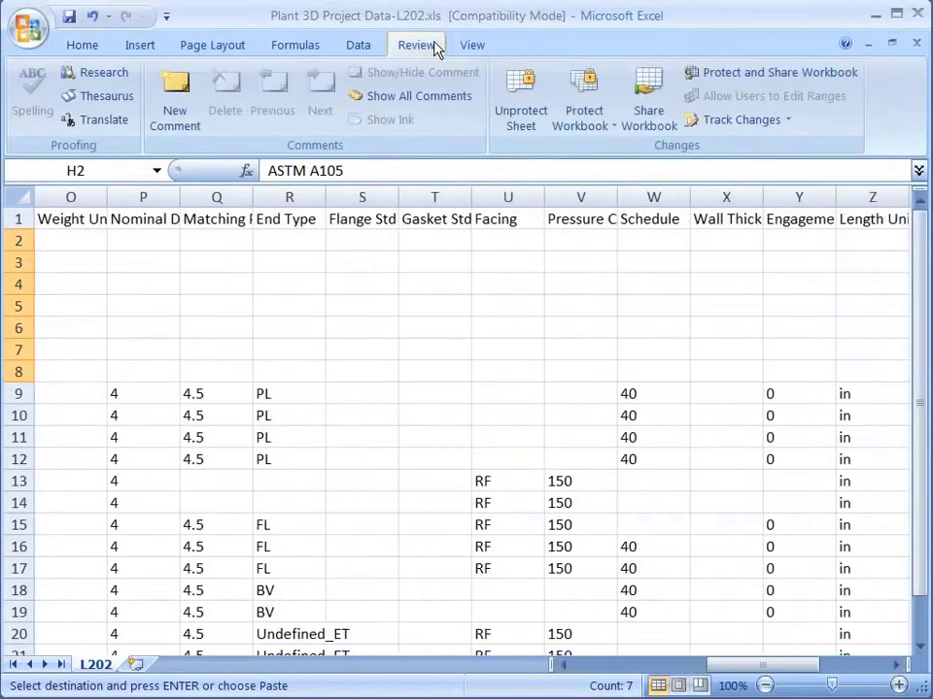
Unprotect the sheet and turn on filters for the header row.
{"action": "left_click", "coordinate": [529, 92]}
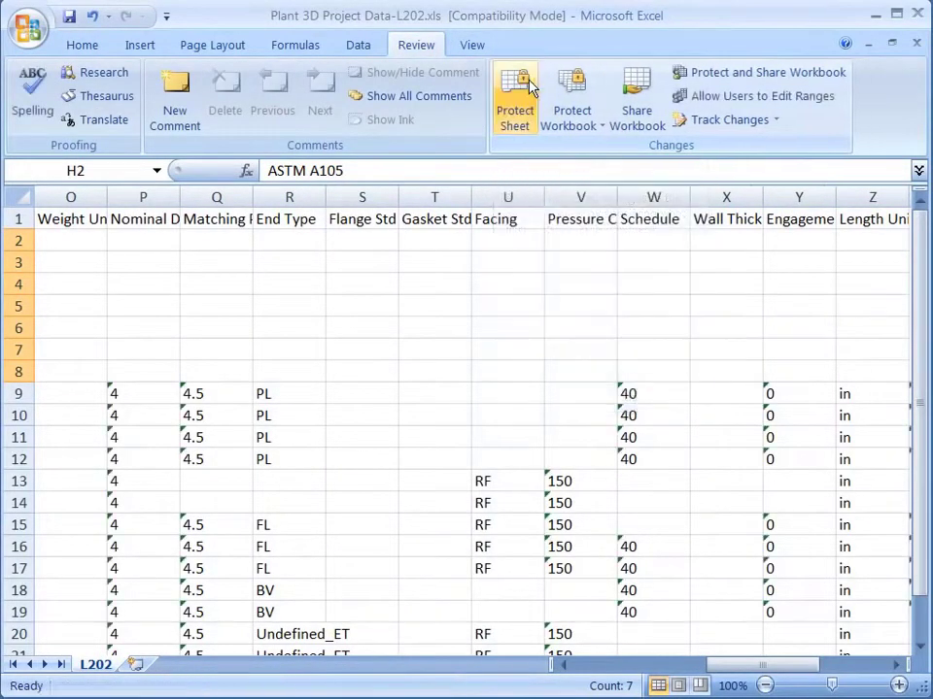
{"action": "left_click", "coordinate": [358, 44]}
{"action": "left_click", "coordinate": [264, 97]}
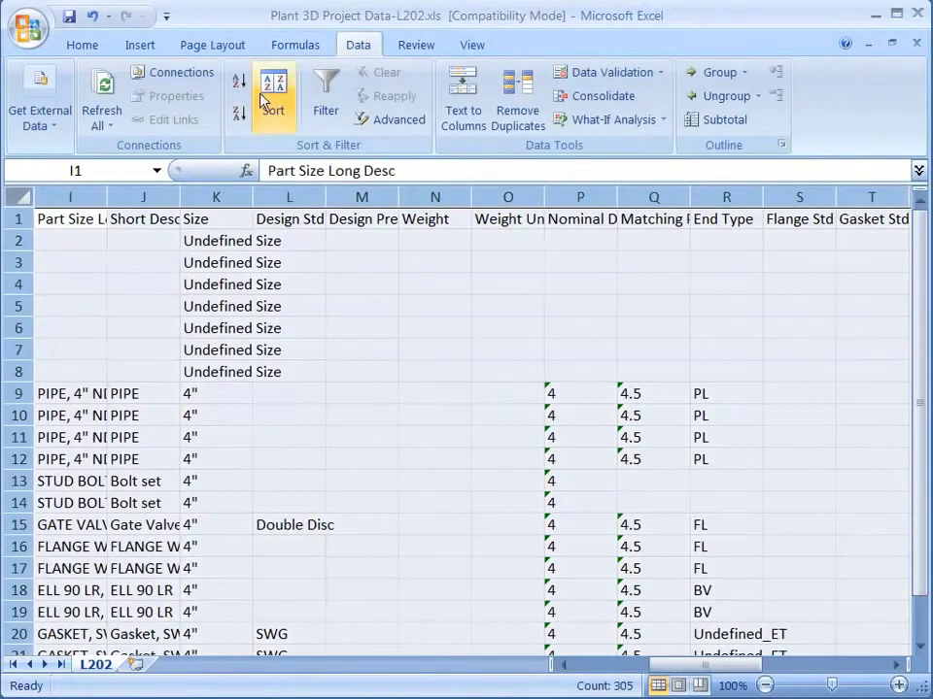
{"action": "left_click", "coordinate": [325, 97]}
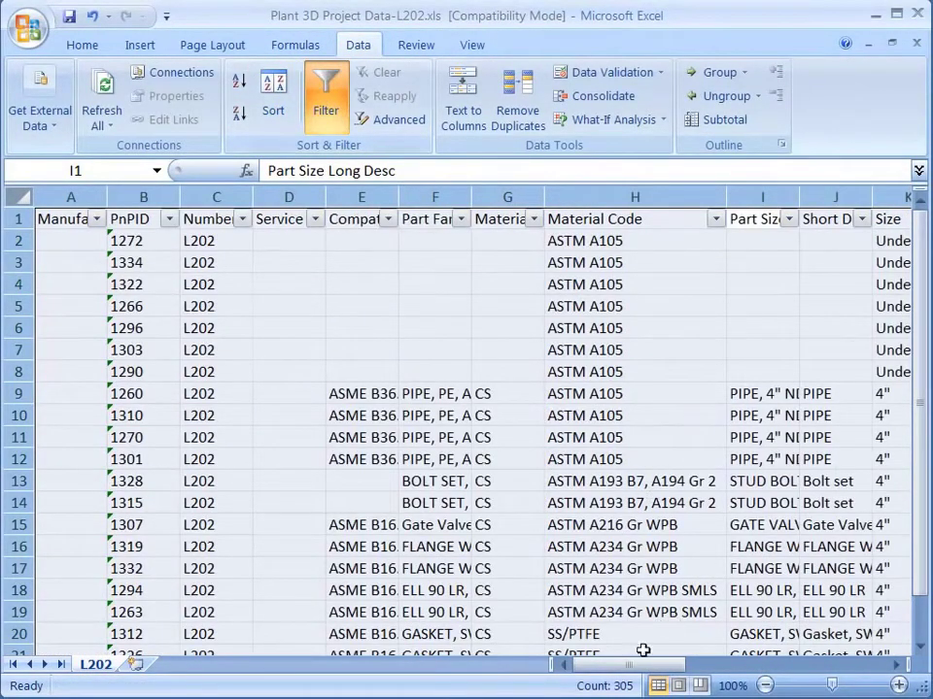
Sort the rows by Schedule A to Z, bringing the eight 40 rows to the top.
{"action": "left_click_drag", "start_coordinate": [635, 666], "coordinate": [756, 667]}
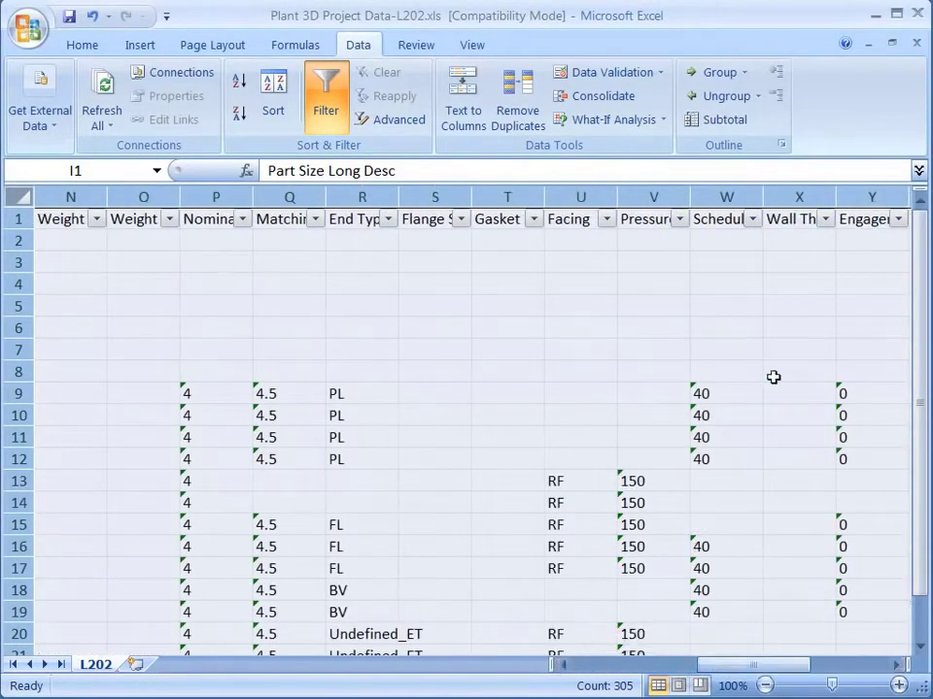
{"action": "left_click", "coordinate": [753, 218]}
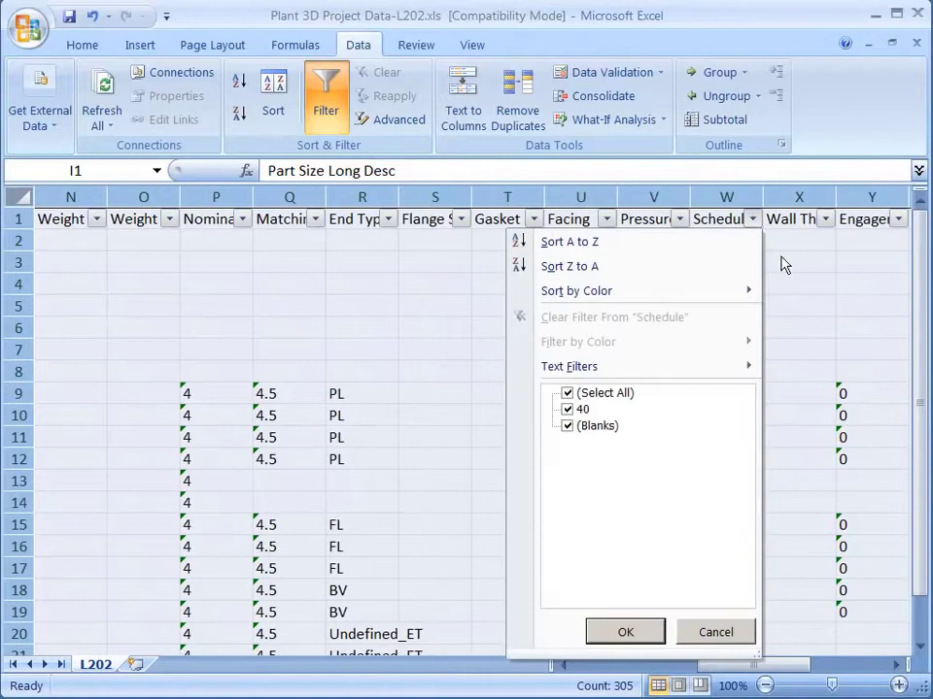
{"action": "left_click", "coordinate": [628, 244]}
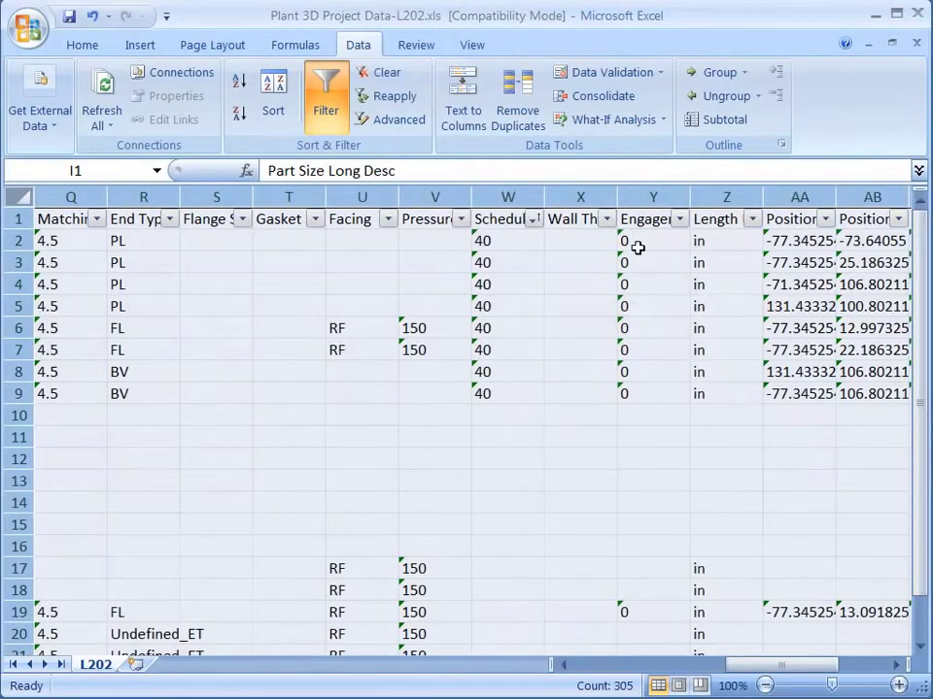
{"action": "left_click", "coordinate": [655, 280]}
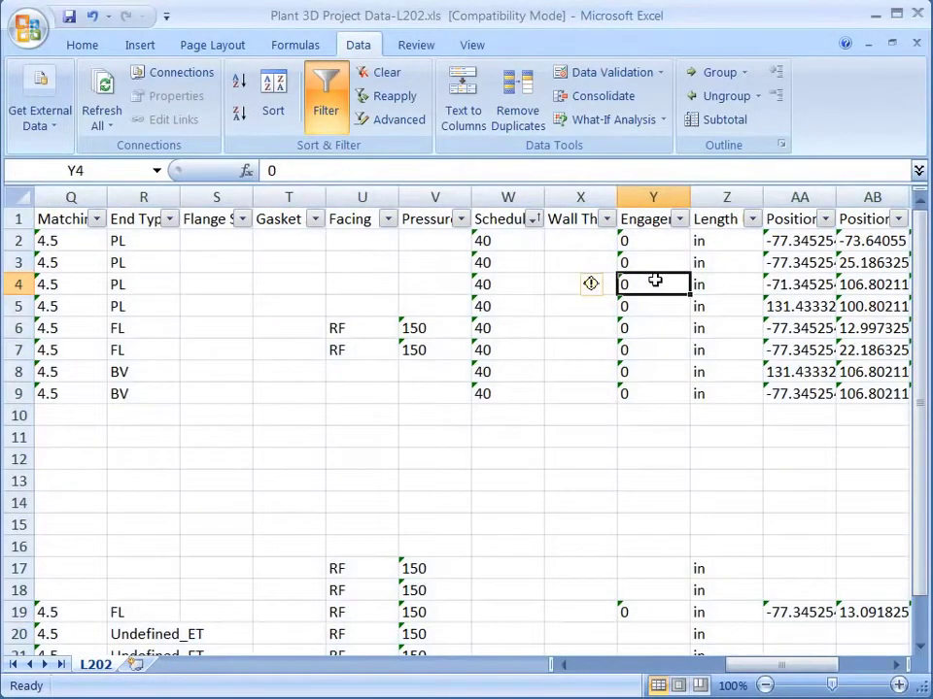
{"action": "left_click", "coordinate": [512, 243]}
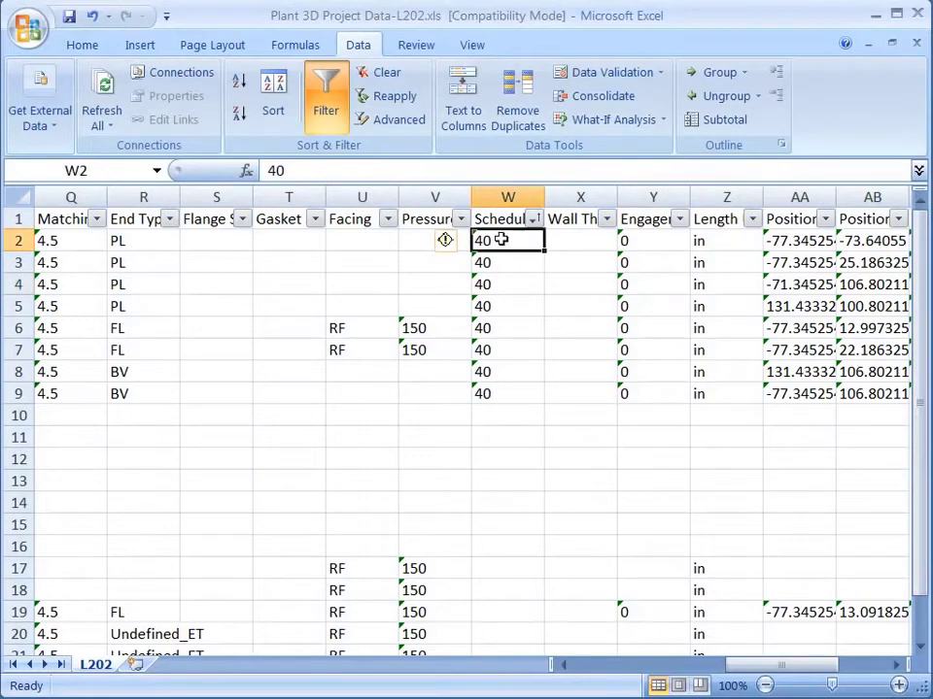
Change Schedule W2 to 80 and paste it into W3 through W9.
{"action": "double_click", "coordinate": [294, 170]}
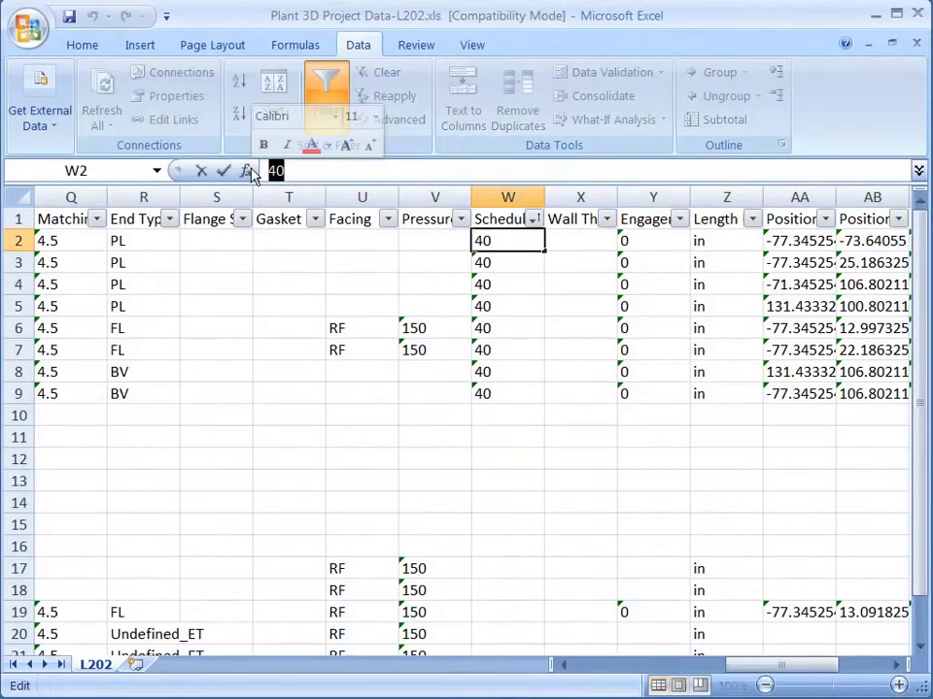
{"action": "type", "text": "80"}
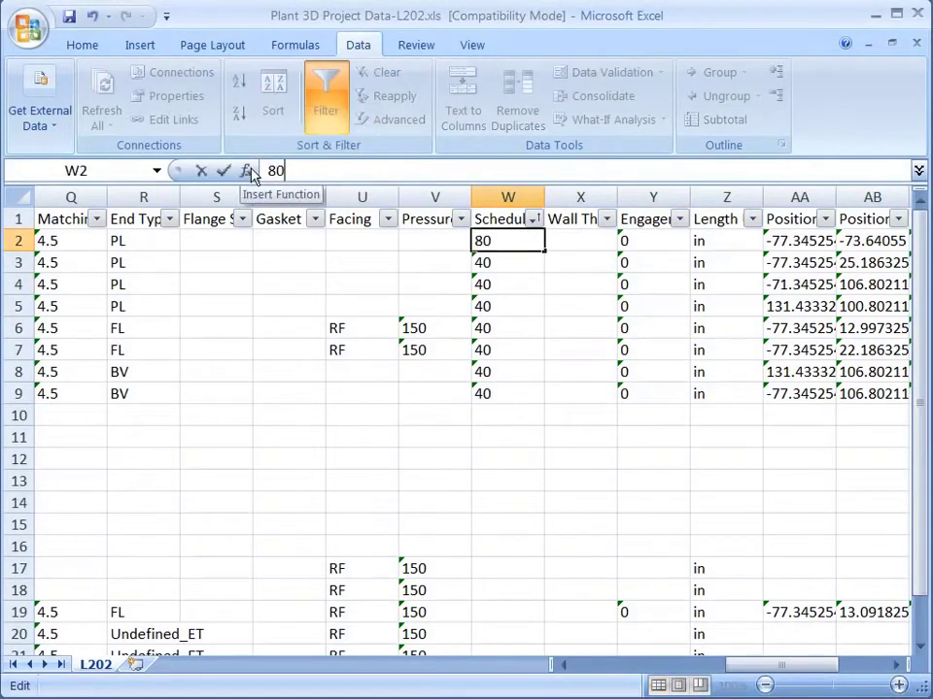
{"action": "left_click", "coordinate": [500, 265]}
{"action": "left_click", "coordinate": [502, 240]}
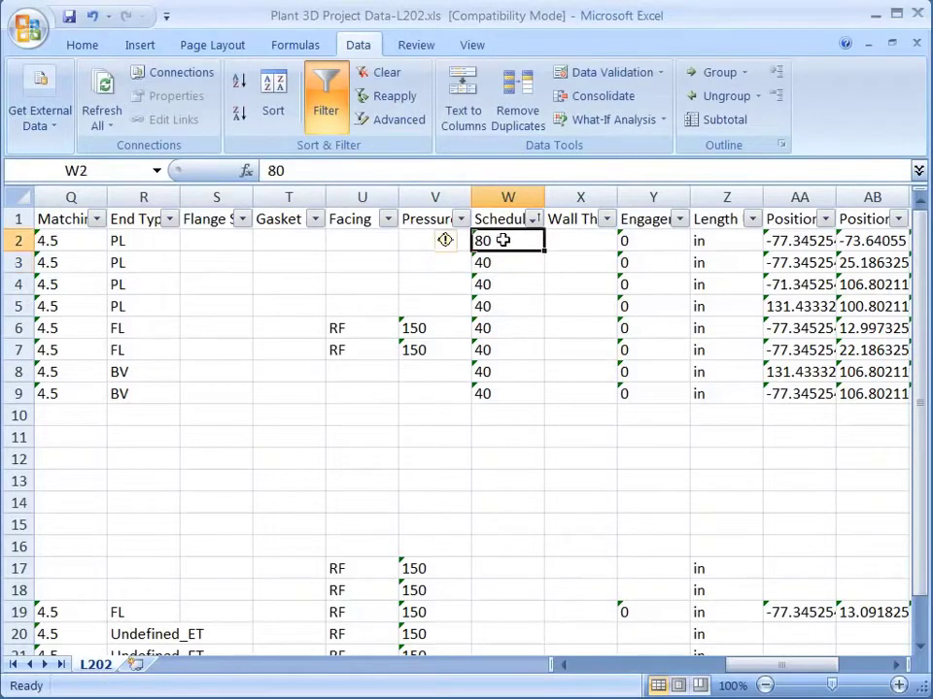
{"action": "key", "text": "ctrl+c"}
{"action": "left_click_drag", "start_coordinate": [506, 263], "coordinate": [504, 388]}
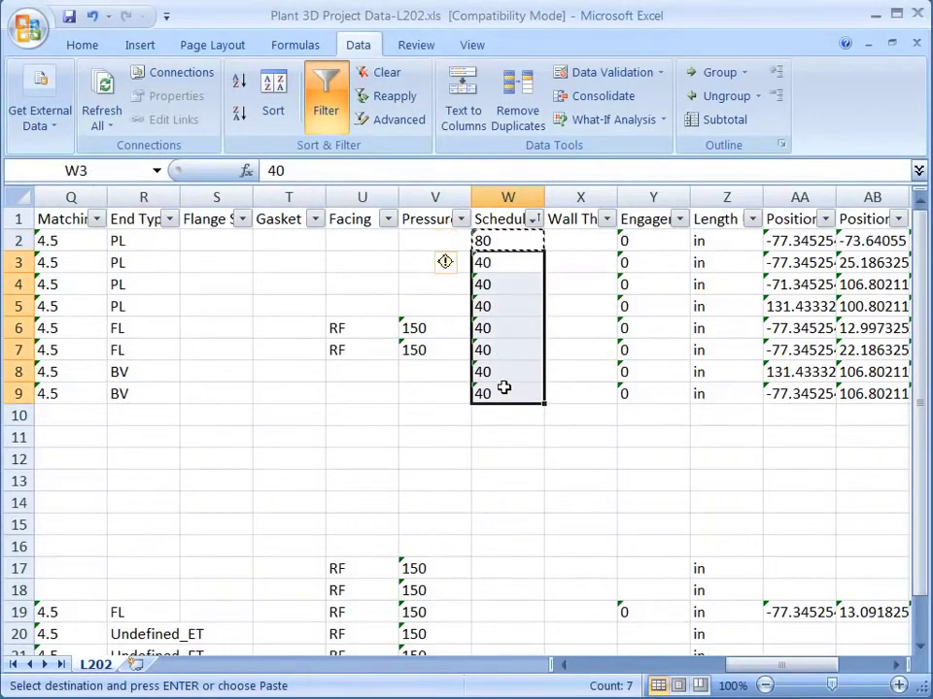
{"action": "key", "text": "ctrl+v"}
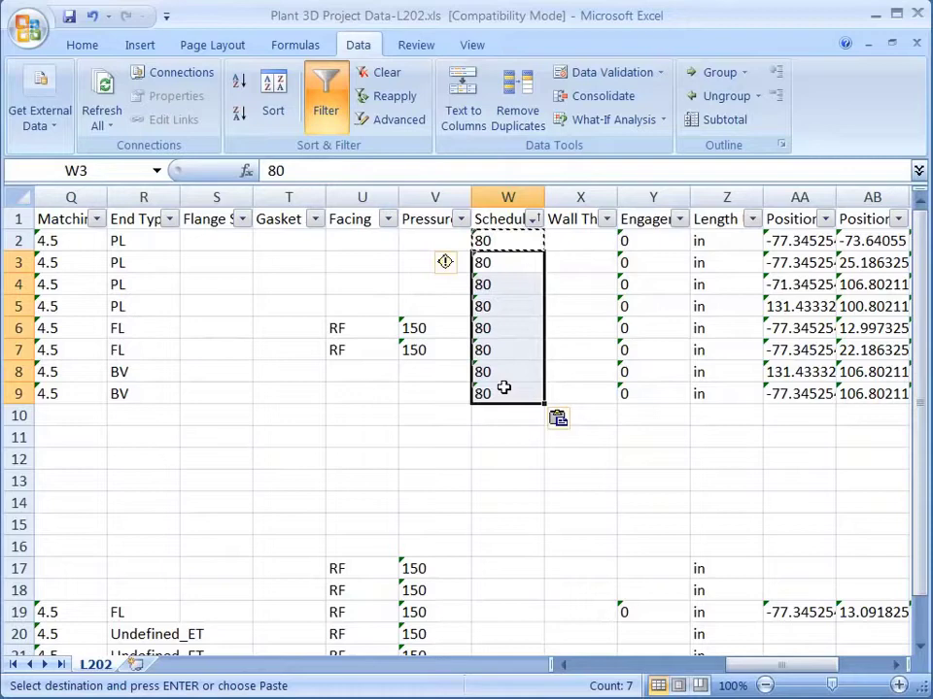
Close the workbook saving changes, then exit Excel.
{"action": "left_click", "coordinate": [916, 43]}
{"action": "left_click", "coordinate": [601, 529]}
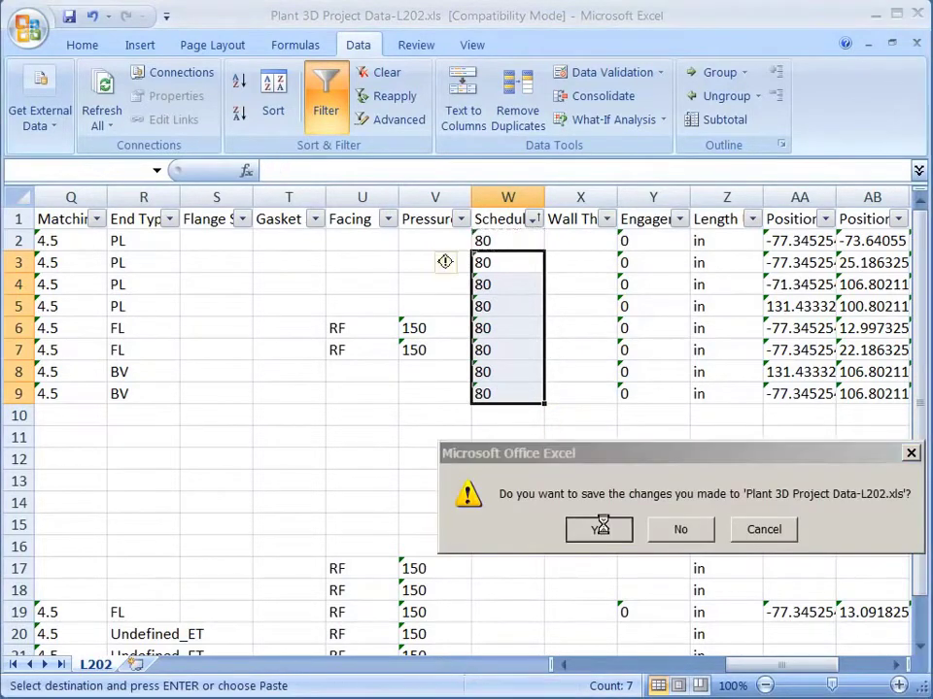
{"action": "left_click", "coordinate": [916, 15]}
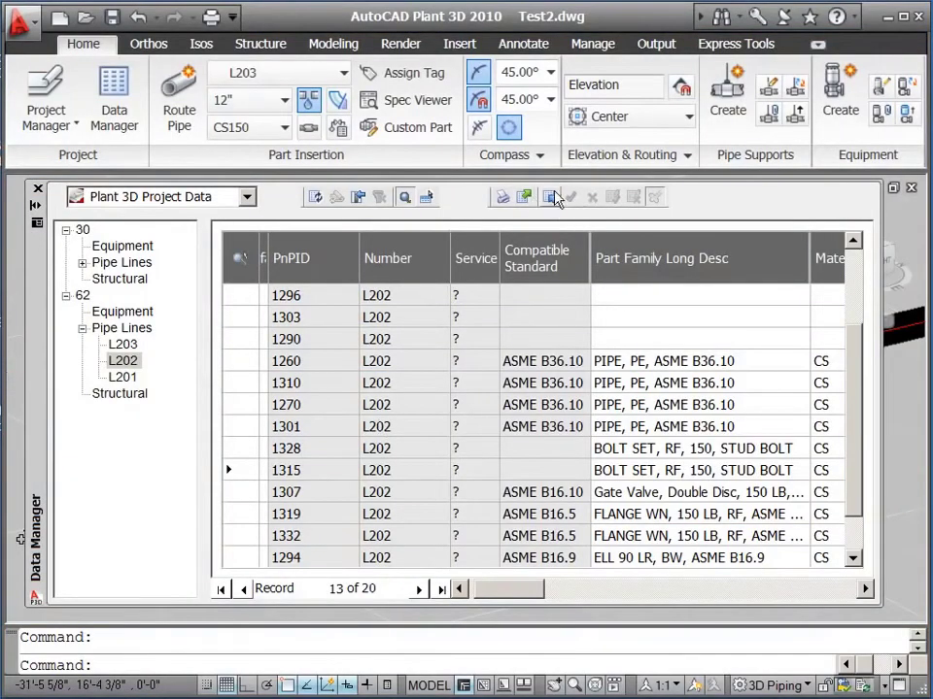
Import the edited Plant 3D Project Data-L202.xls workbook from the Desktop into Data Manager.
{"action": "left_click", "coordinate": [550, 197]}
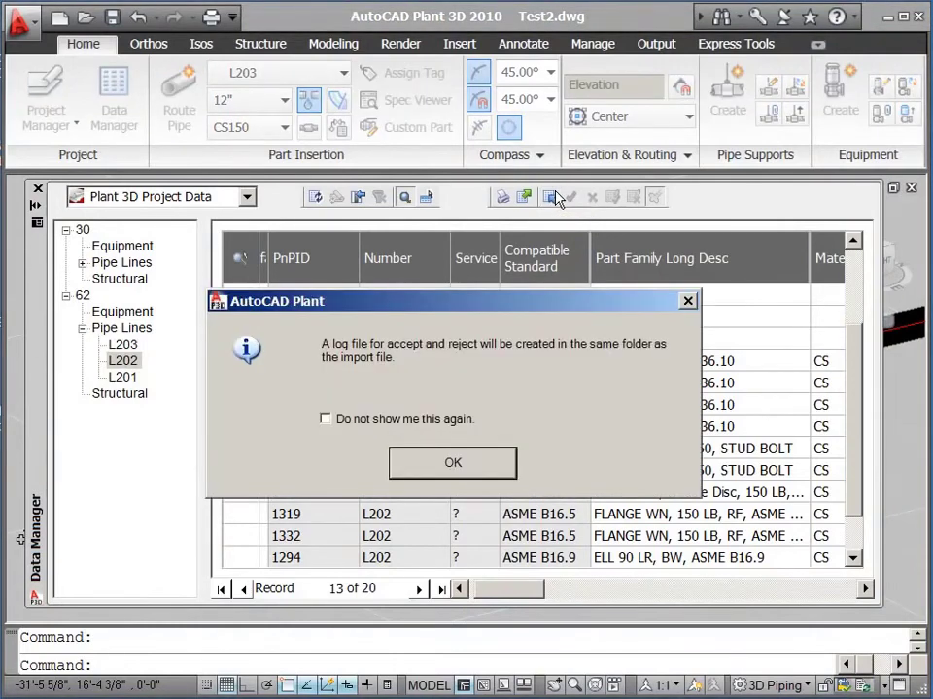
{"action": "left_click", "coordinate": [424, 467]}
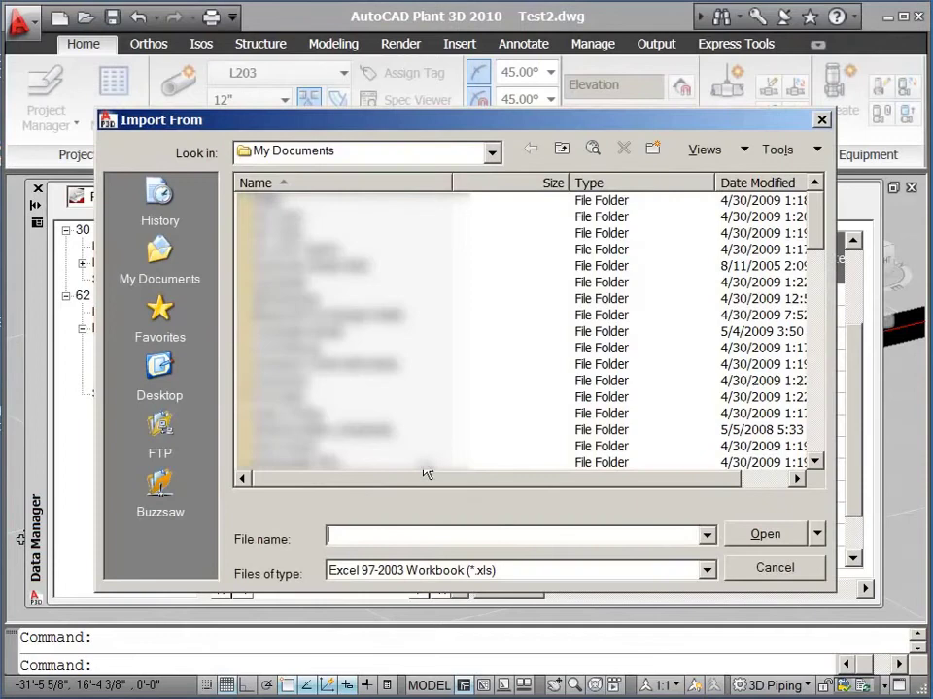
{"action": "left_click", "coordinate": [161, 366]}
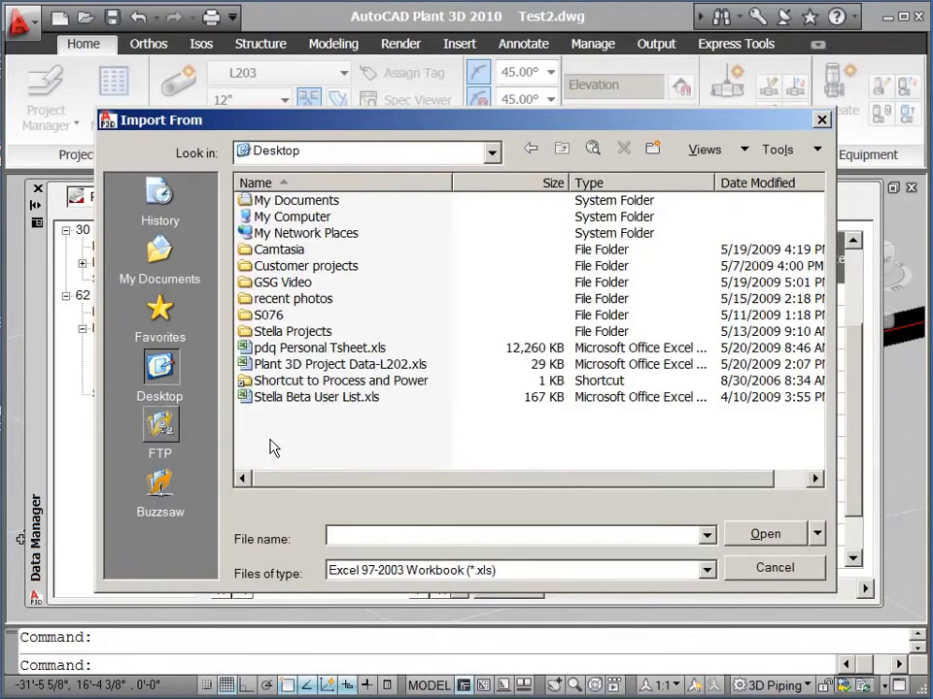
{"action": "double_click", "coordinate": [349, 366]}
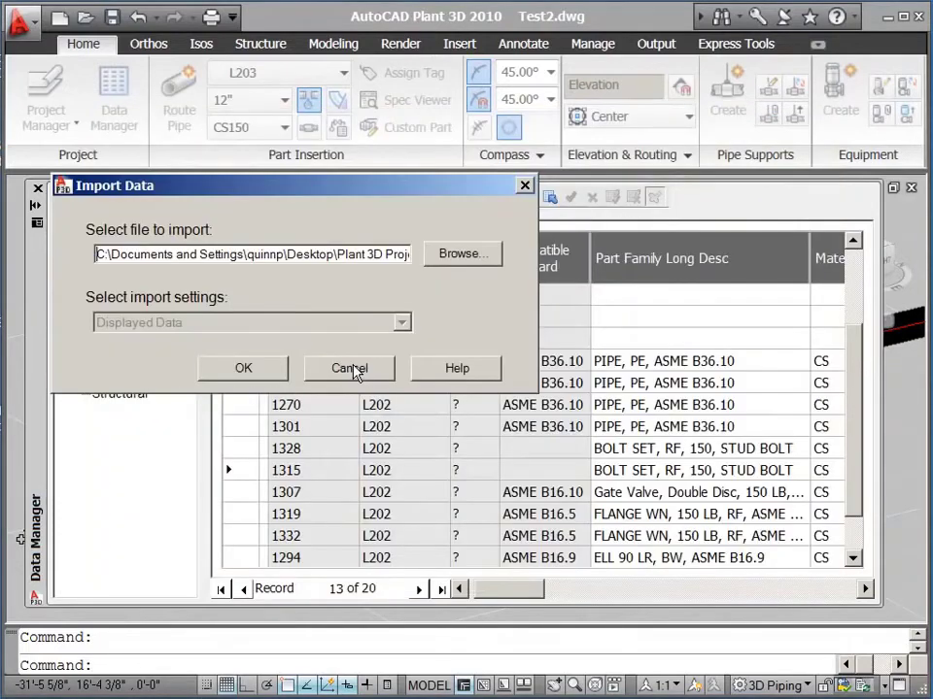
{"action": "left_click", "coordinate": [259, 375]}
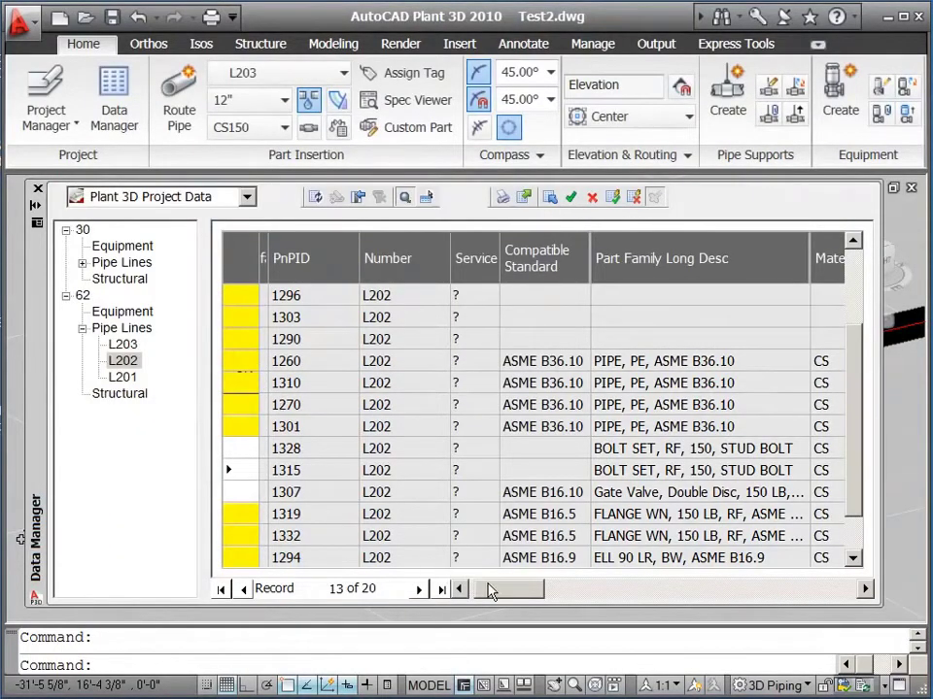
{"action": "left_click_drag", "start_coordinate": [482, 588], "coordinate": [568, 594]}
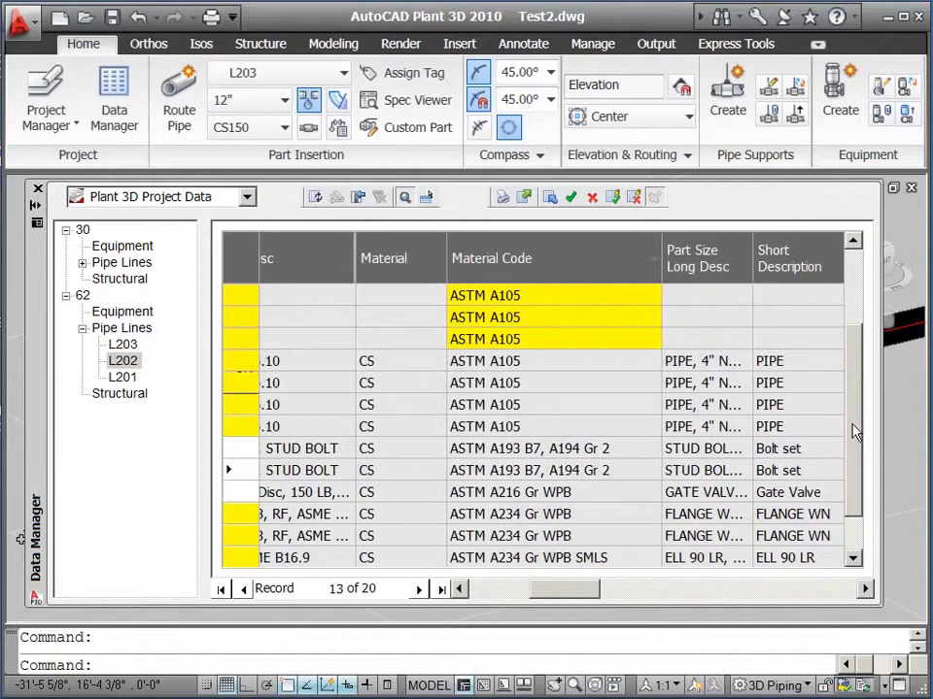
{"action": "left_click_drag", "start_coordinate": [854, 434], "coordinate": [847, 339]}
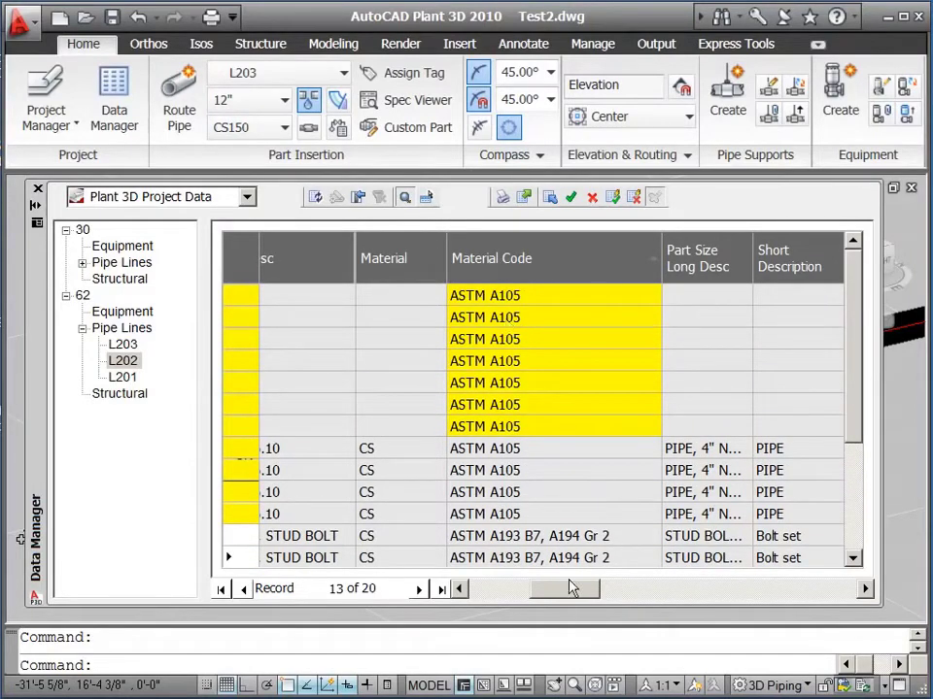
{"action": "left_click_drag", "start_coordinate": [566, 589], "coordinate": [731, 592]}
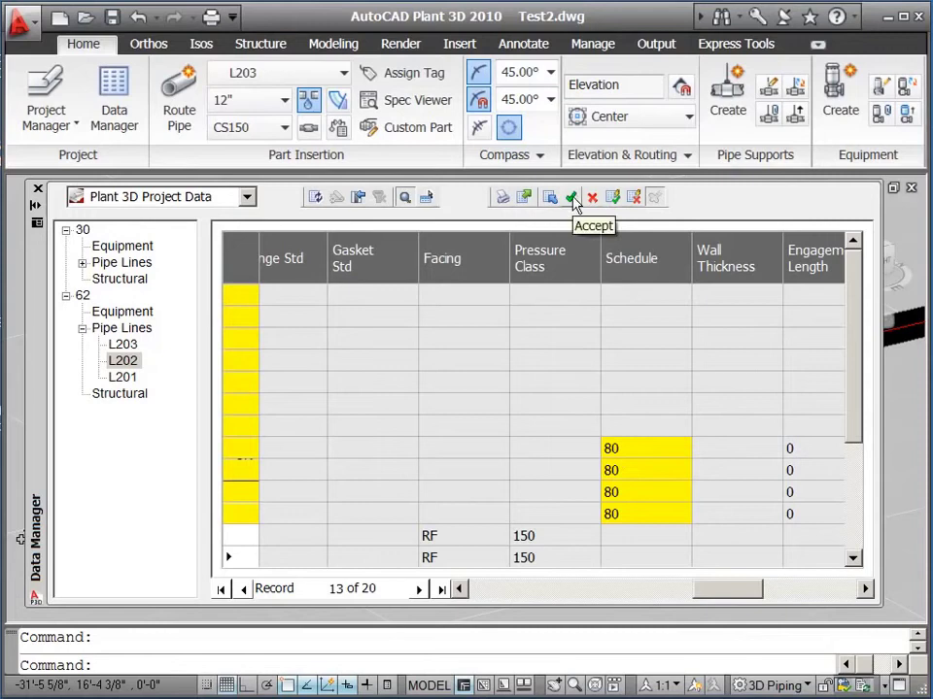
Accept the pending Schedule 80 changes individually, then accept all remaining imported L202 edits.
{"action": "left_click", "coordinate": [641, 453]}
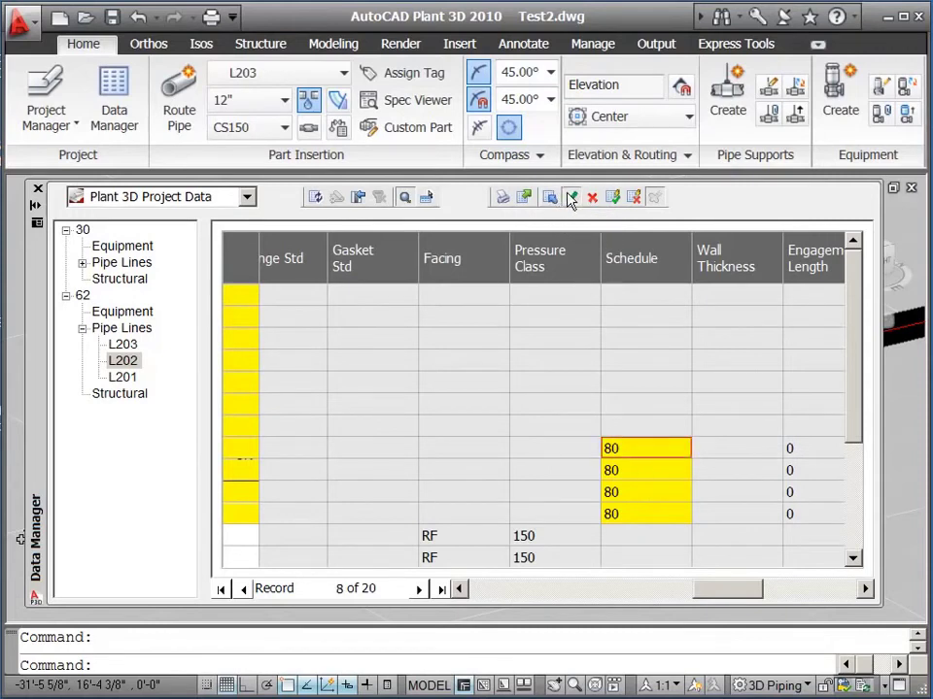
{"action": "left_click", "coordinate": [634, 472]}
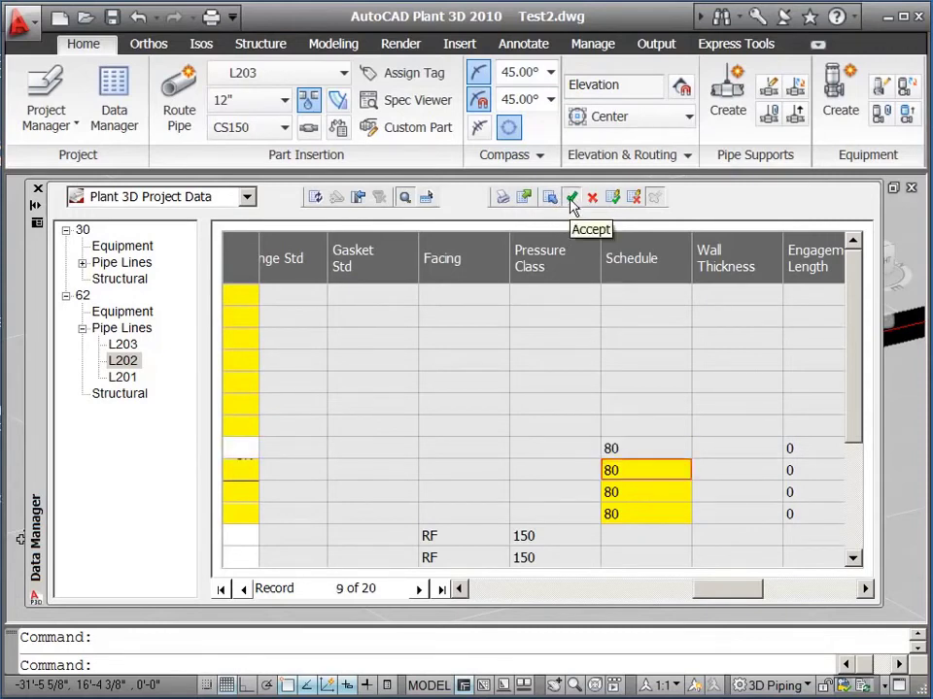
{"action": "left_click", "coordinate": [637, 492]}
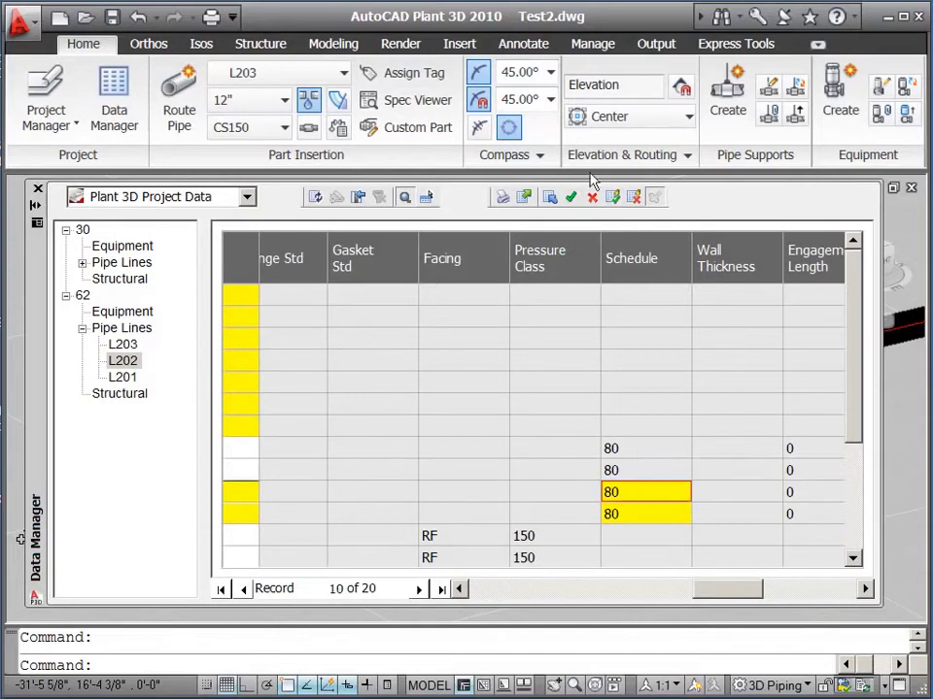
{"action": "left_click", "coordinate": [571, 198]}
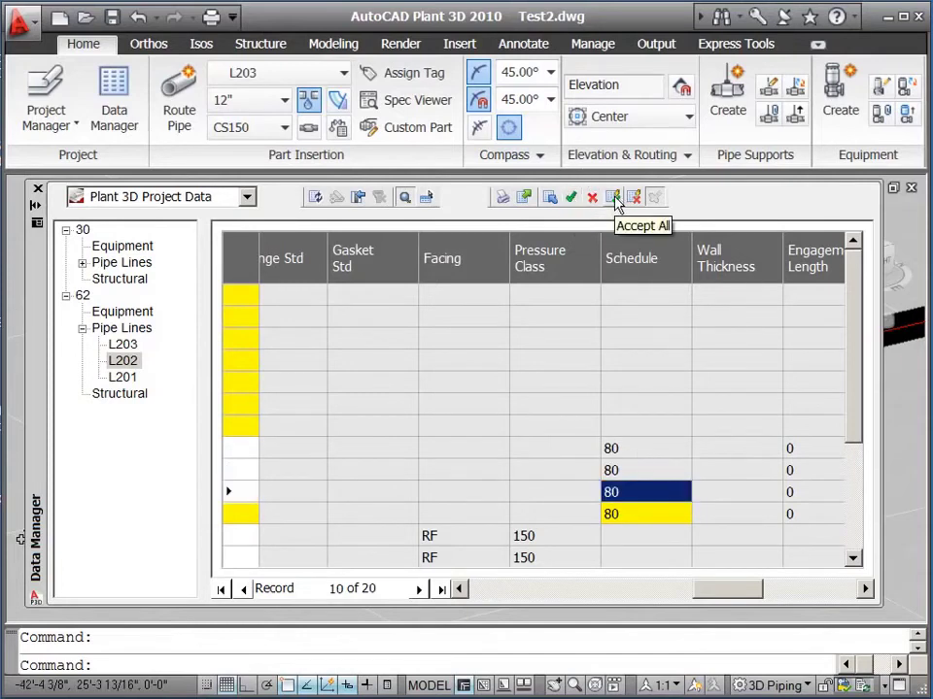
{"action": "left_click", "coordinate": [614, 200]}
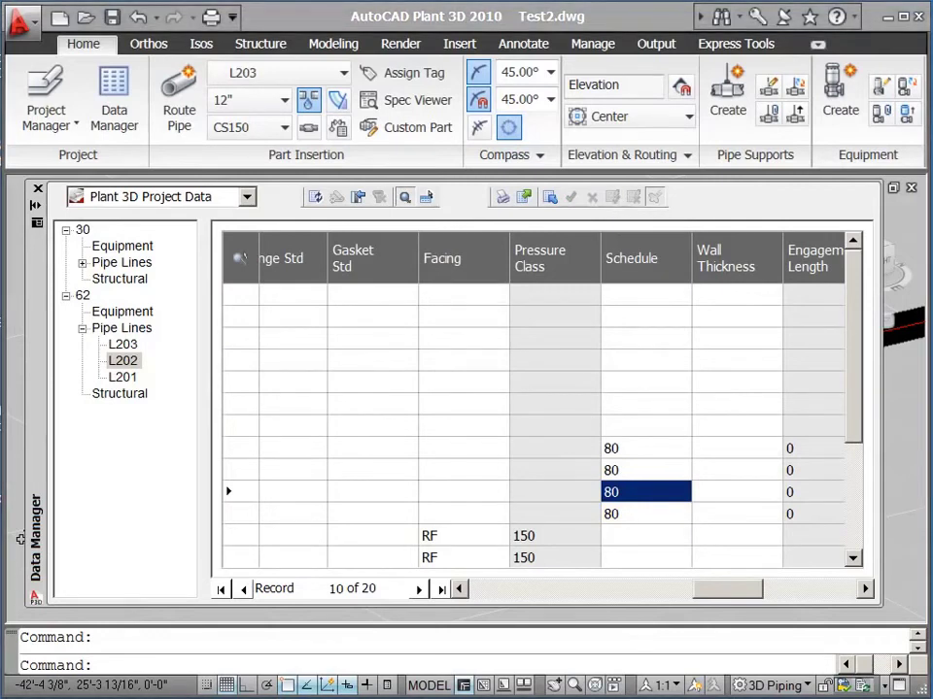
{"action": "left_click_drag", "start_coordinate": [709, 589], "coordinate": [493, 589]}
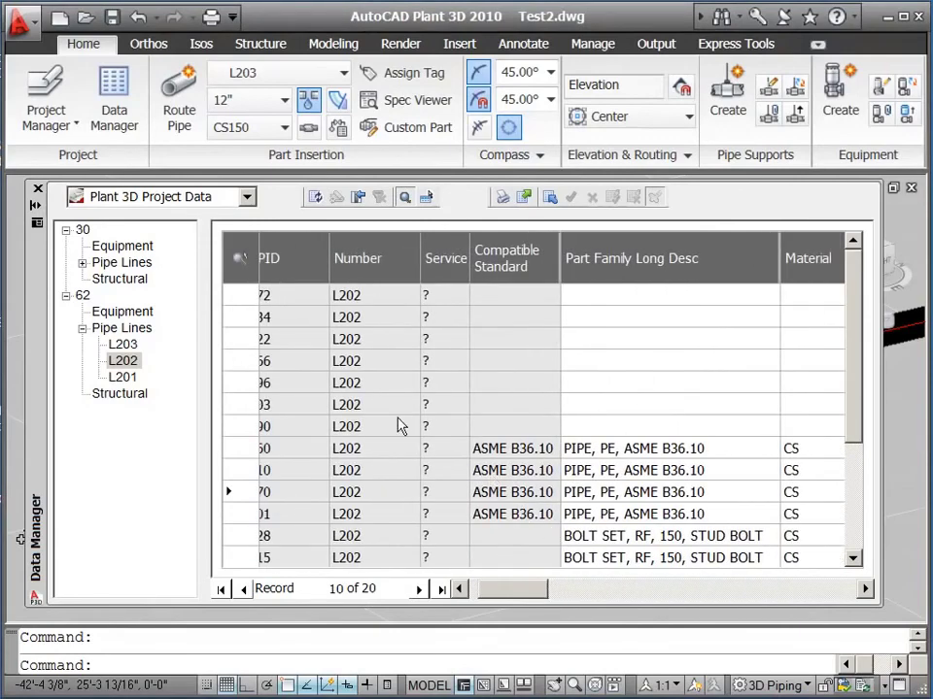